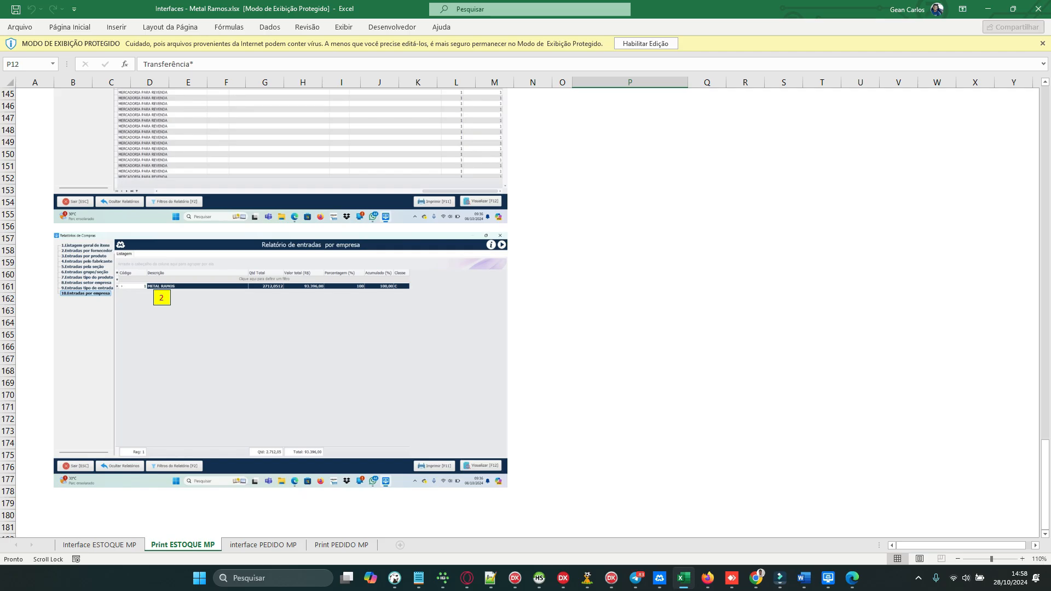
Step: Switch to IBExpert and connect to the Desenvolvimento database
key("alt+Tab")
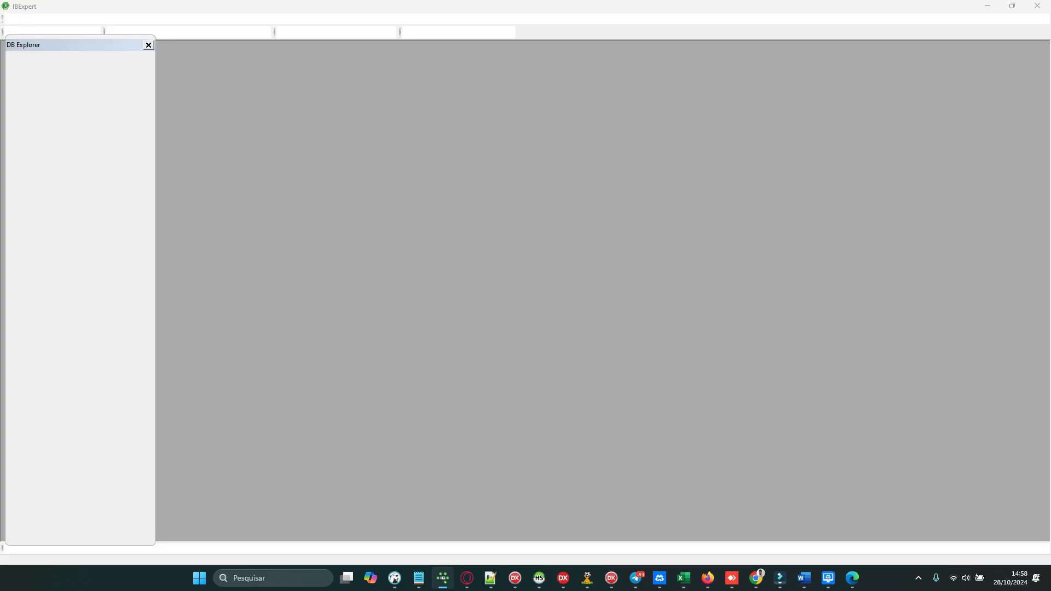
left_click(34, 99)
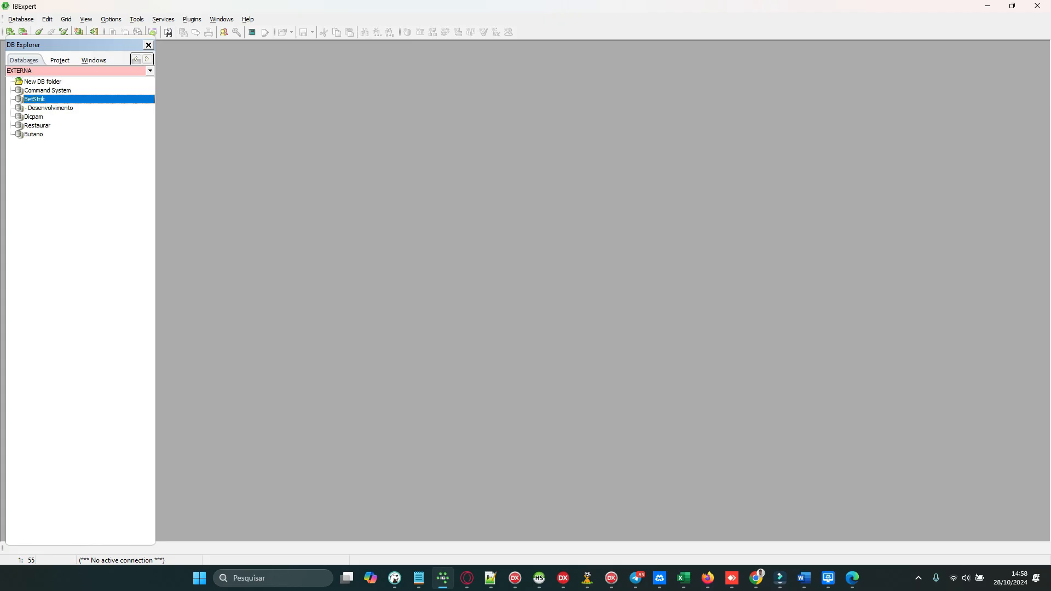
left_click(60, 108)
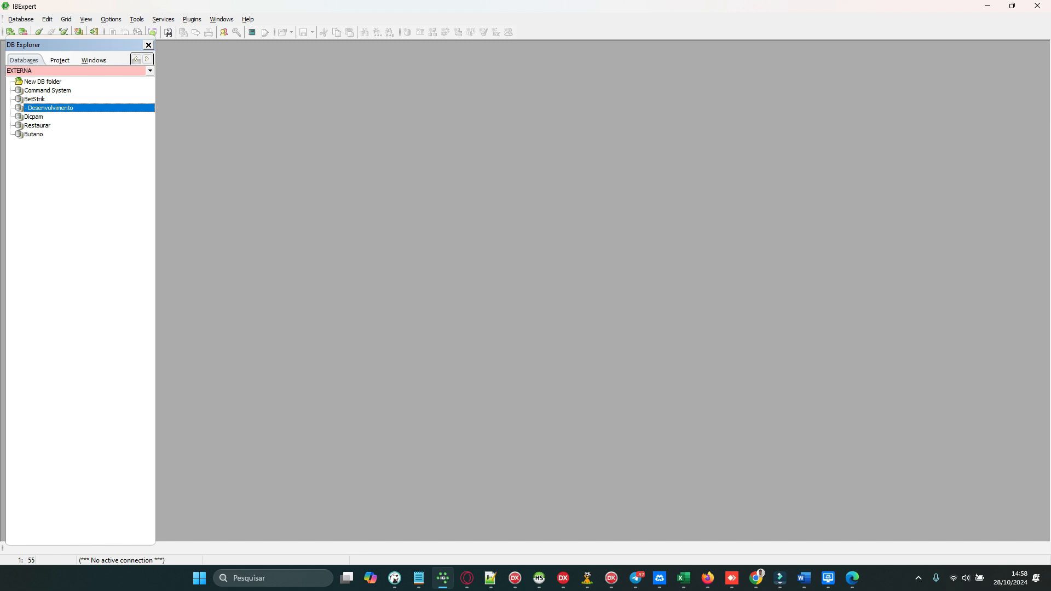
double_click(50, 108)
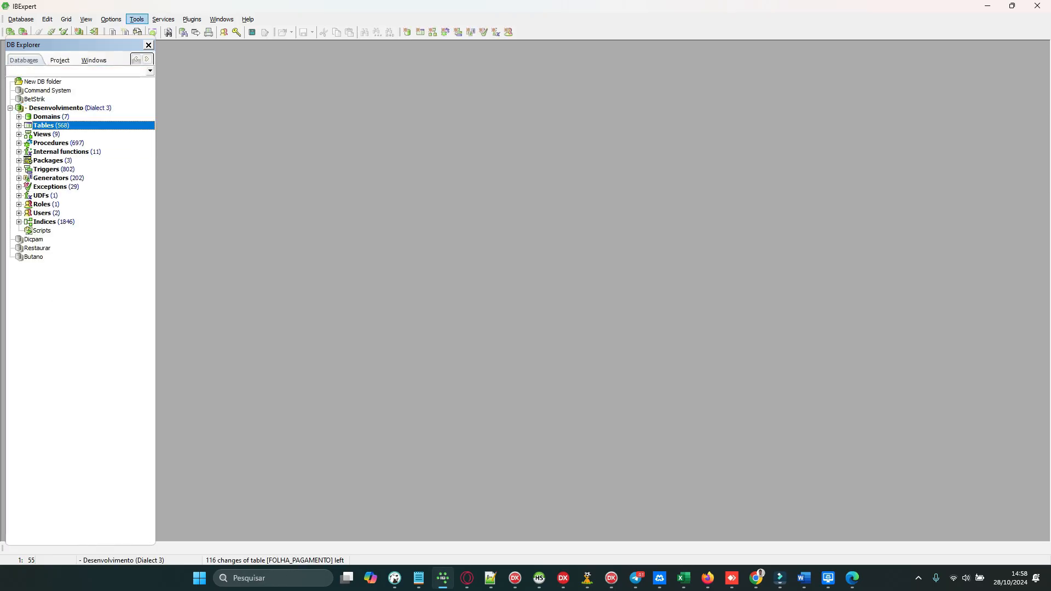
left_click(64, 108)
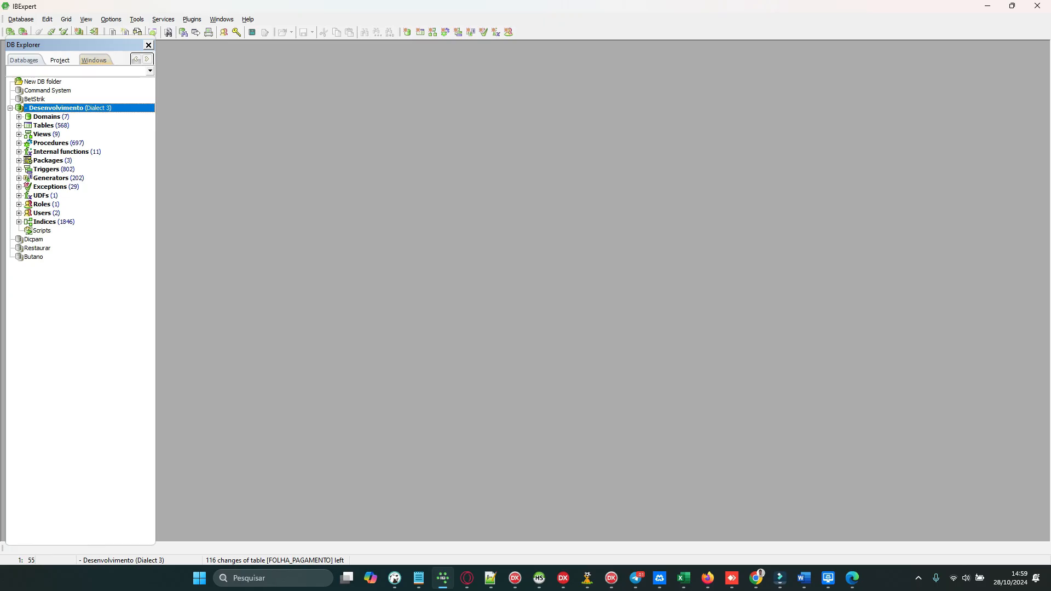
Step: Open a SQL Editor, clear its old query and write a CREATE USER statement for user teste with a password
key("F12")
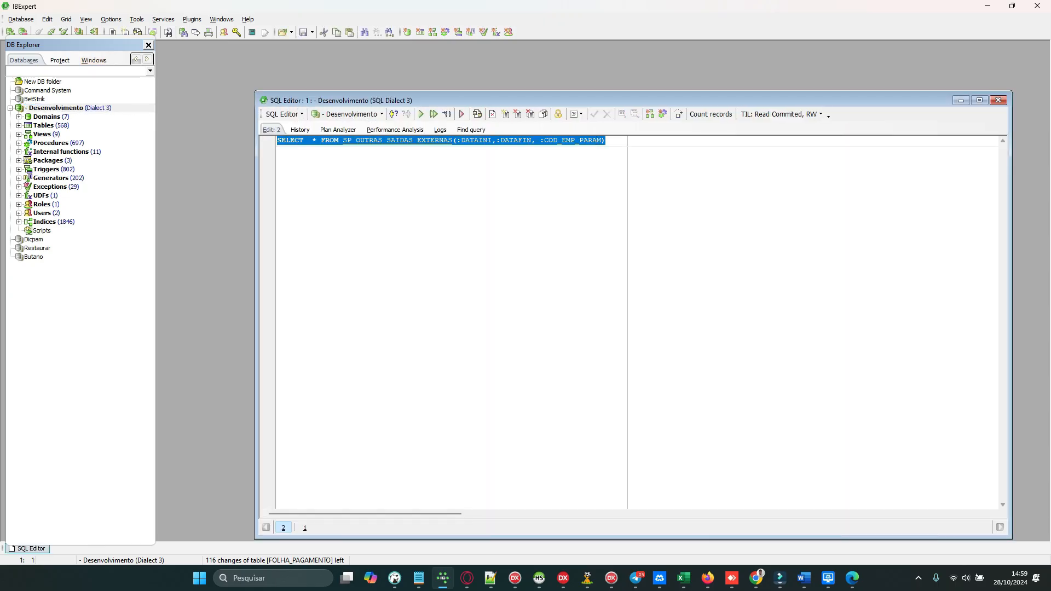
key("Delete")
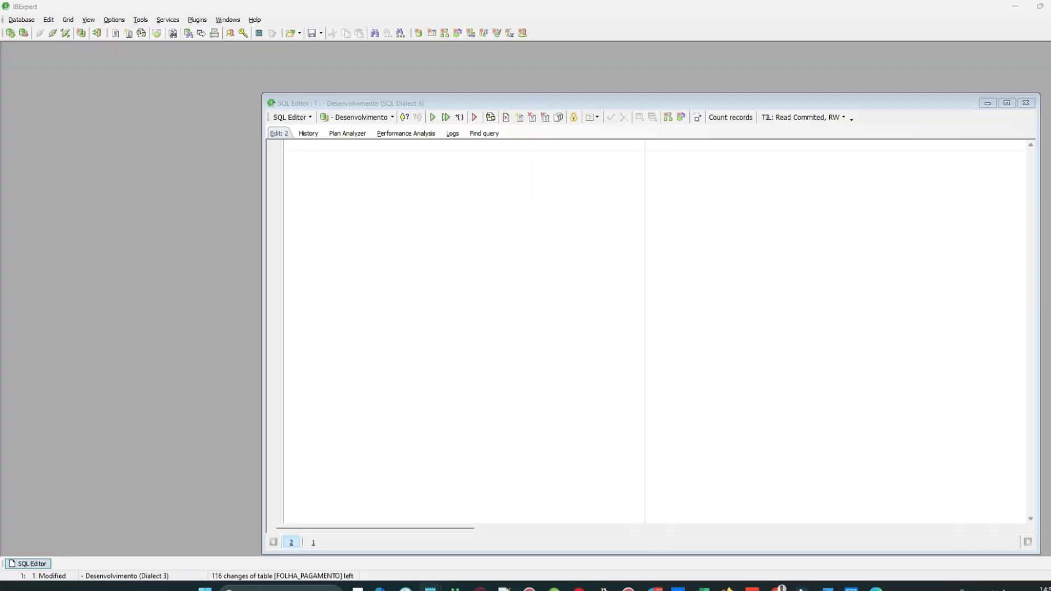
left_click(441, 186)
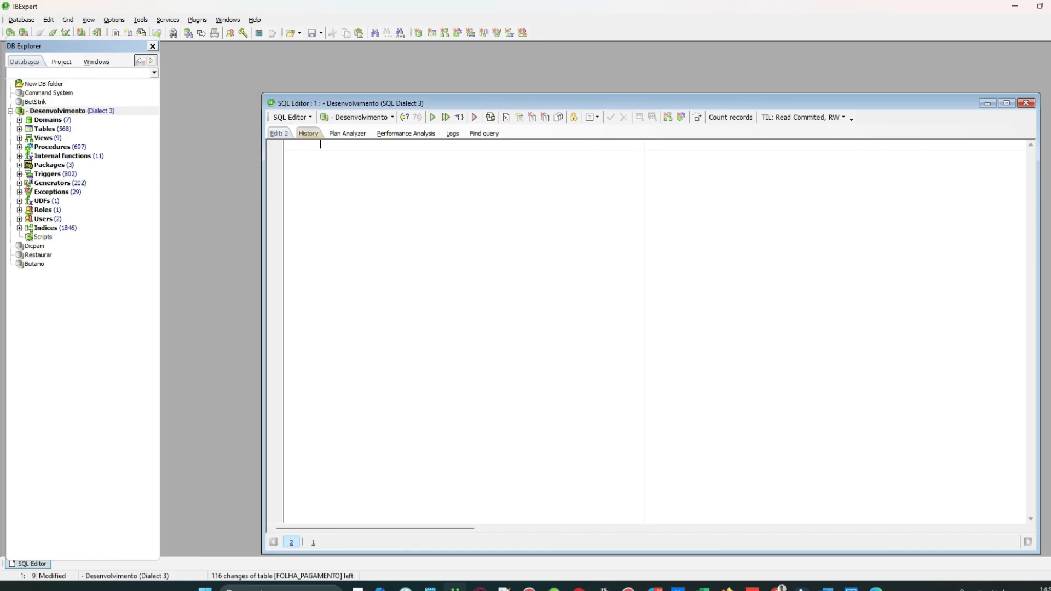
type("create use")
type("r ''")
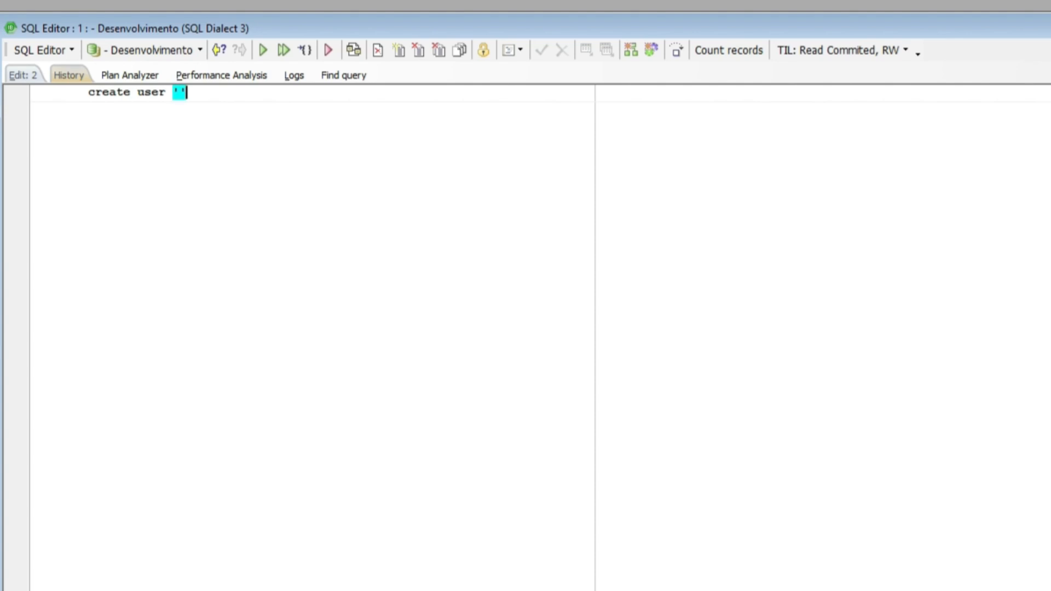
key("Left")
type("teste'")
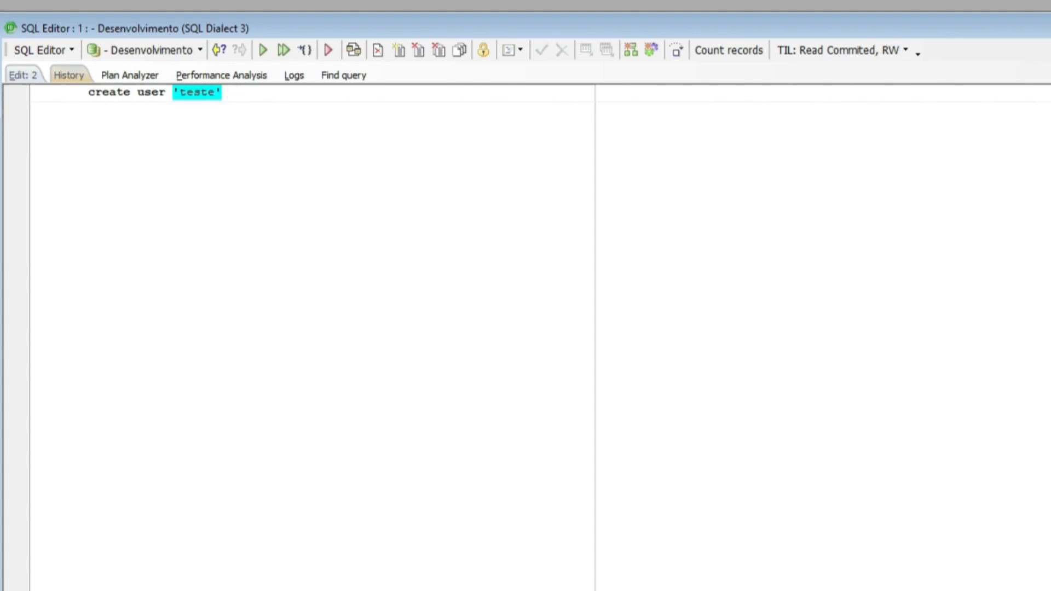
type(" password ''")
key("Left")
type("teste")
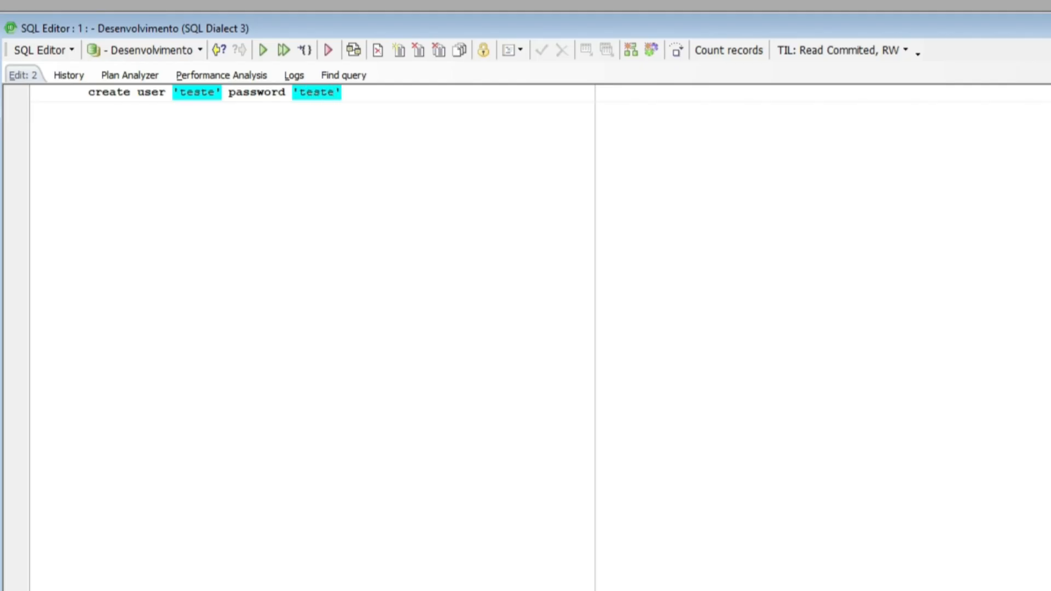
key("BackSpace")
key("BackSpace")
key("BackSpace")
key("BackSpace")
key("BackSpace")
type("123")
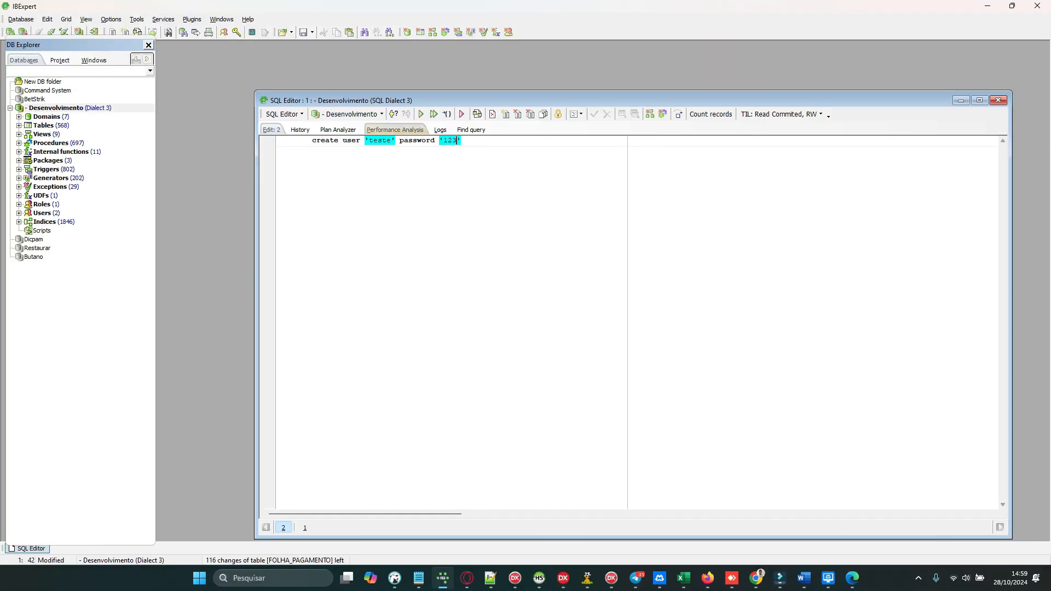
Step: Clear the SQL Editor's contents and close the editor
key("ctrl+a")
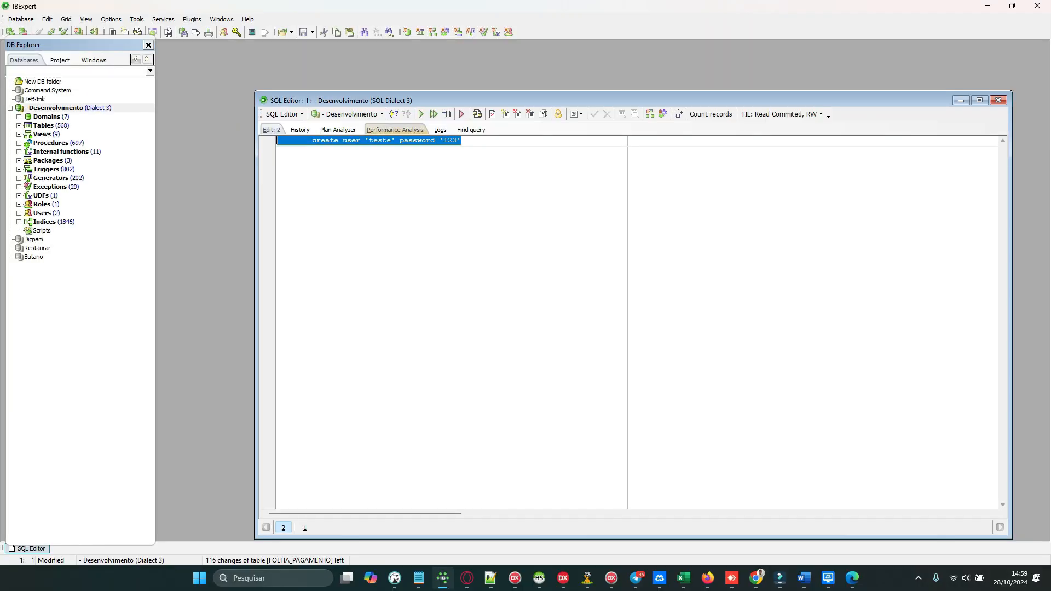
key("Delete")
left_click(999, 100)
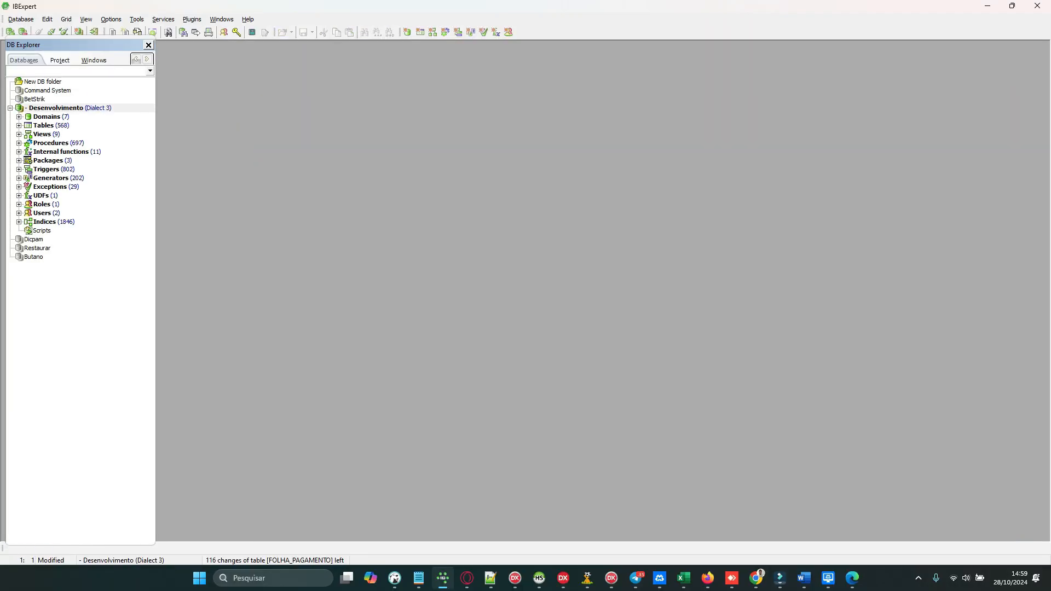
Step: Disconnect from Desenvolvimento and connect to the BetStrik database
left_click(51, 117)
left_click(76, 108)
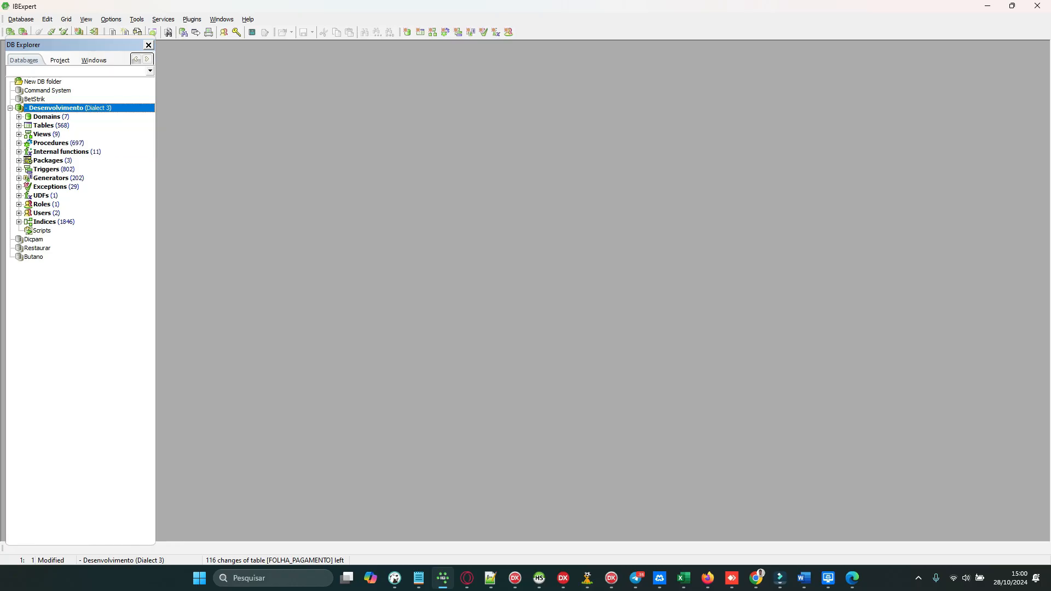
left_click(51, 32)
left_click(56, 99)
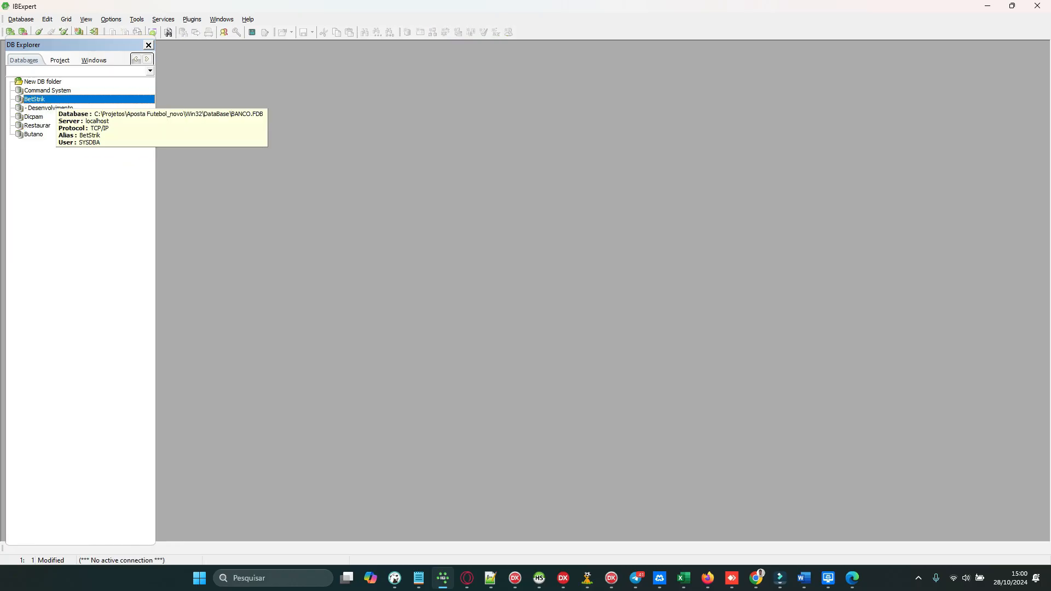
double_click(55, 100)
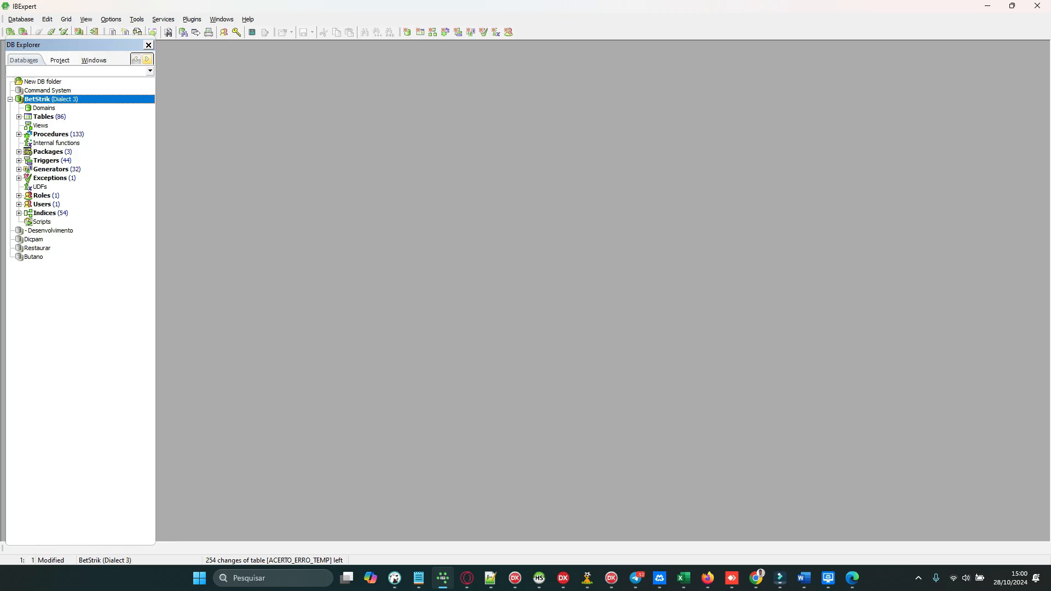
Step: Open a SQL Editor on BetStrik and execute the CREATE USER statement for teste
key("F12")
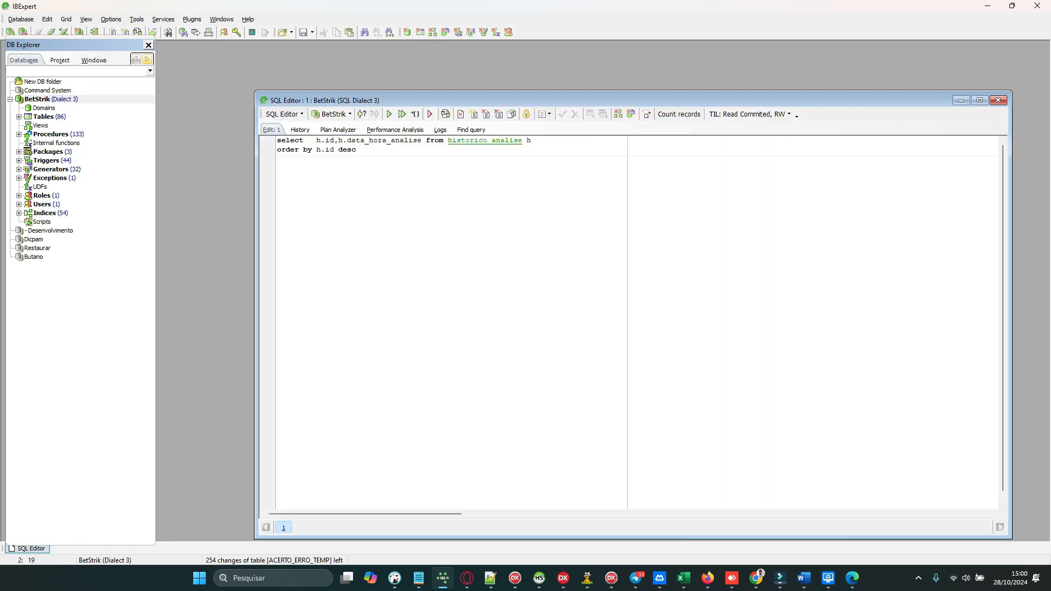
key("alt+Tab")
key("F9")
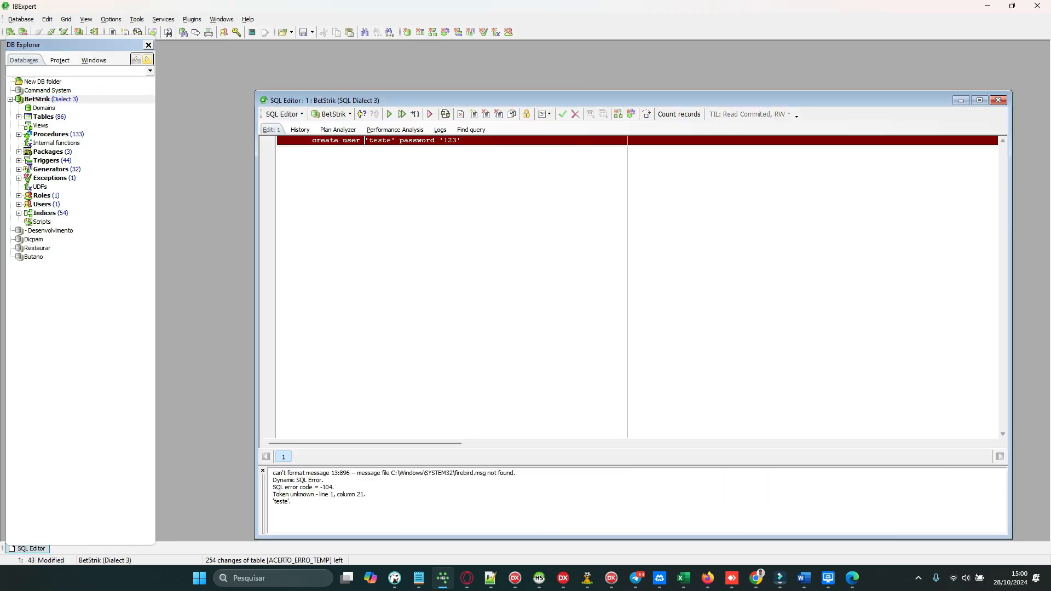
Step: Remove the quotes around the user name teste and execute the statement again
left_click(382, 141)
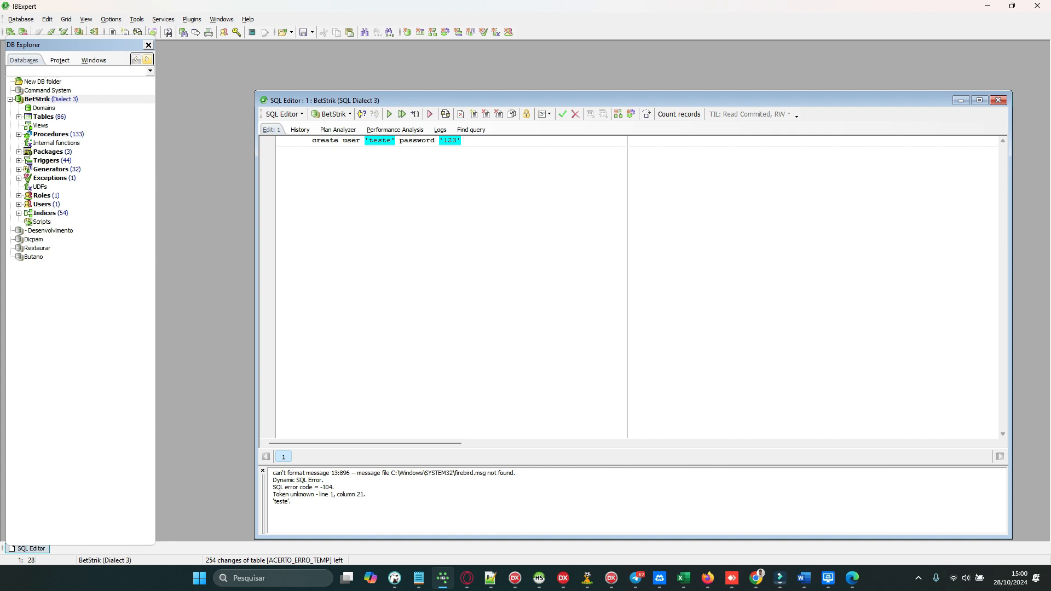
key("BackSpace")
key("BackSpace")
left_click(389, 114)
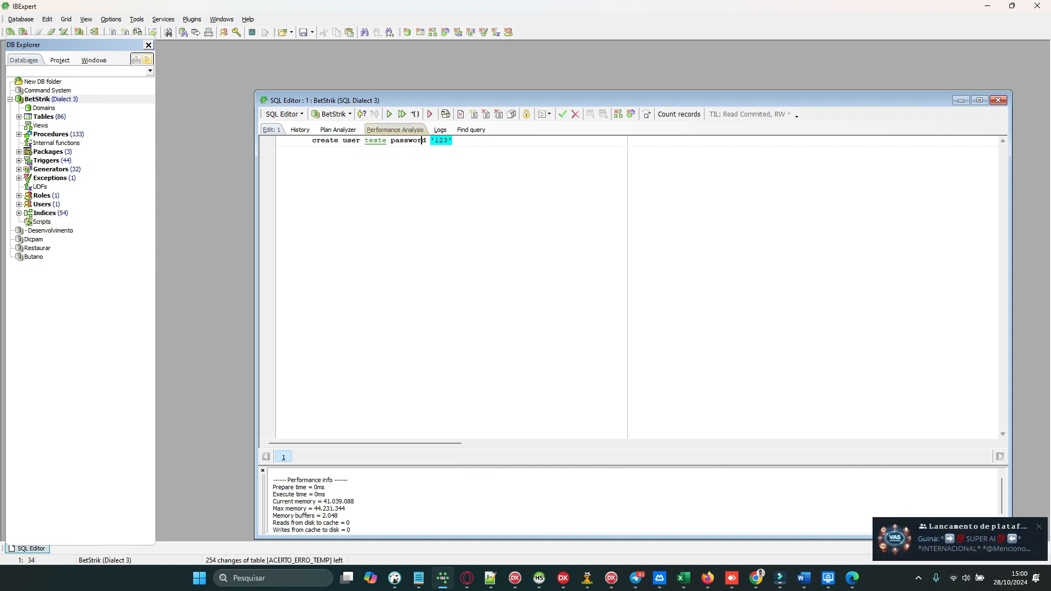
Step: Commit the transaction and close the SQL Editor
left_click(562, 114)
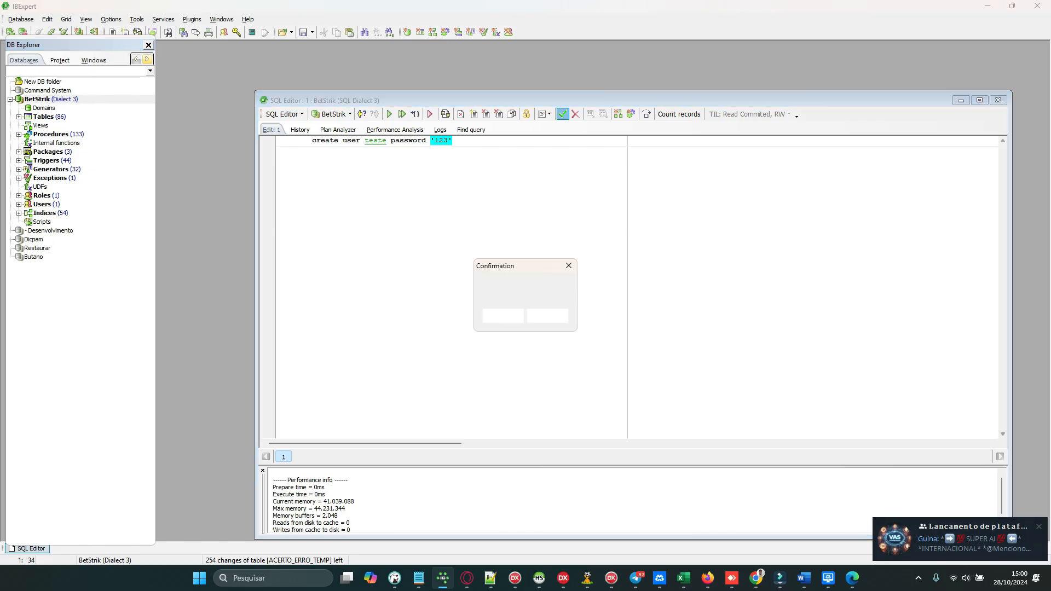
left_click(504, 316)
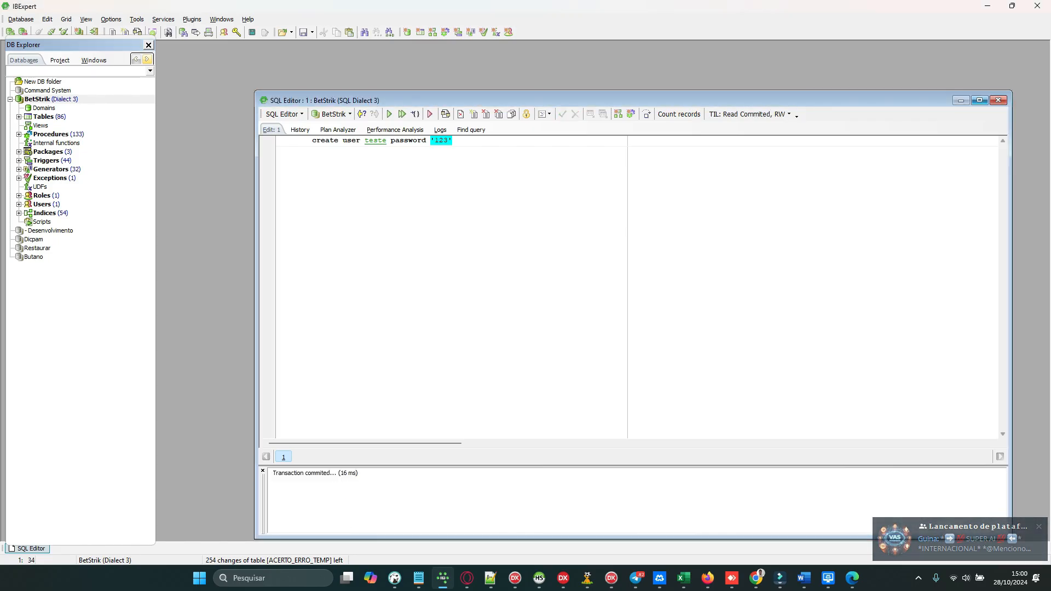
left_click(999, 101)
Step: Reconnect to BetStrik and expand its Tables list
right_click(106, 101)
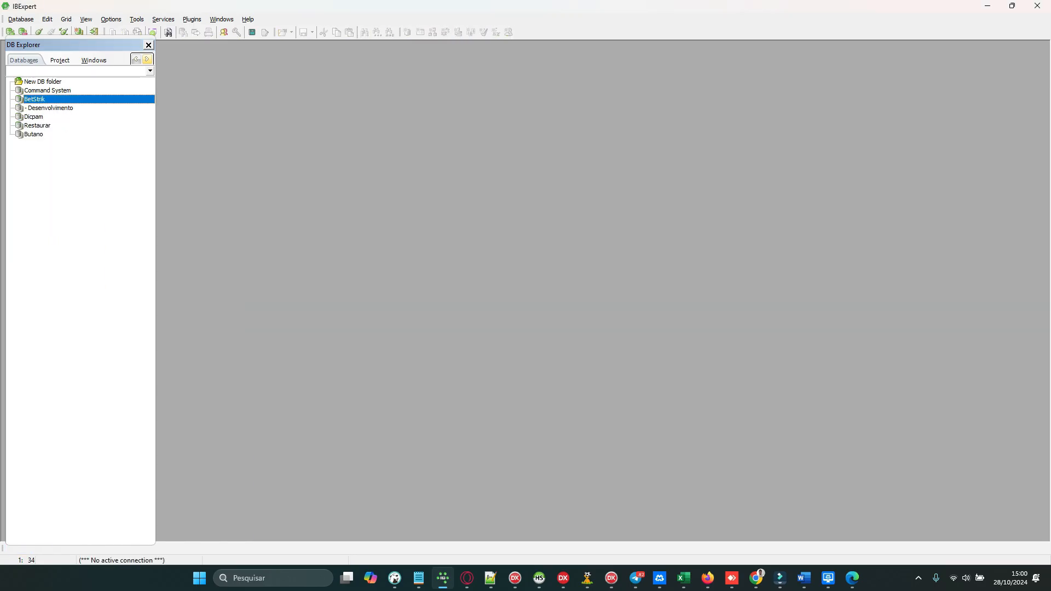
double_click(96, 99)
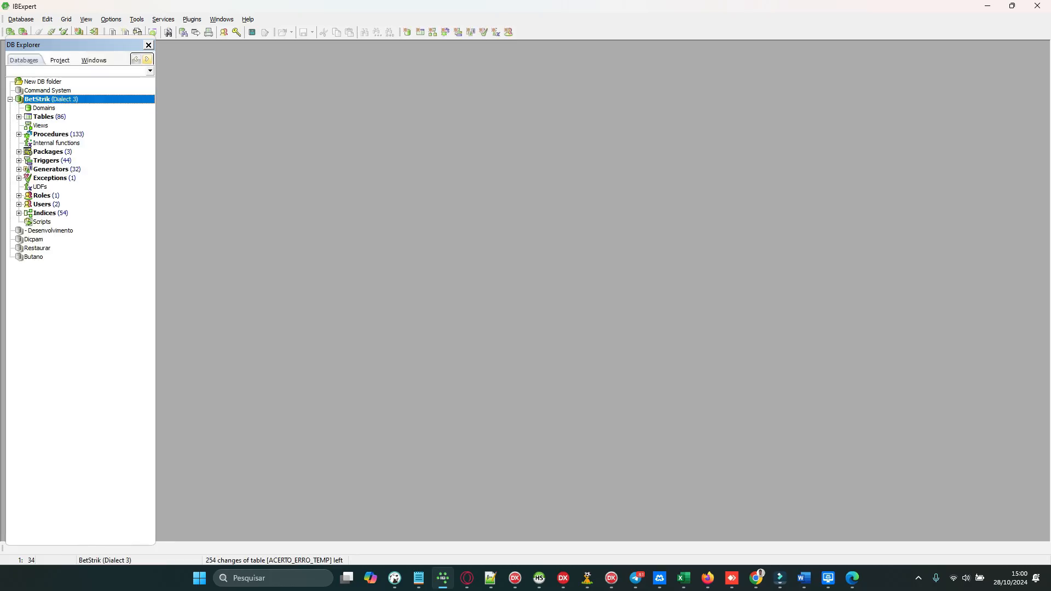
double_click(49, 116)
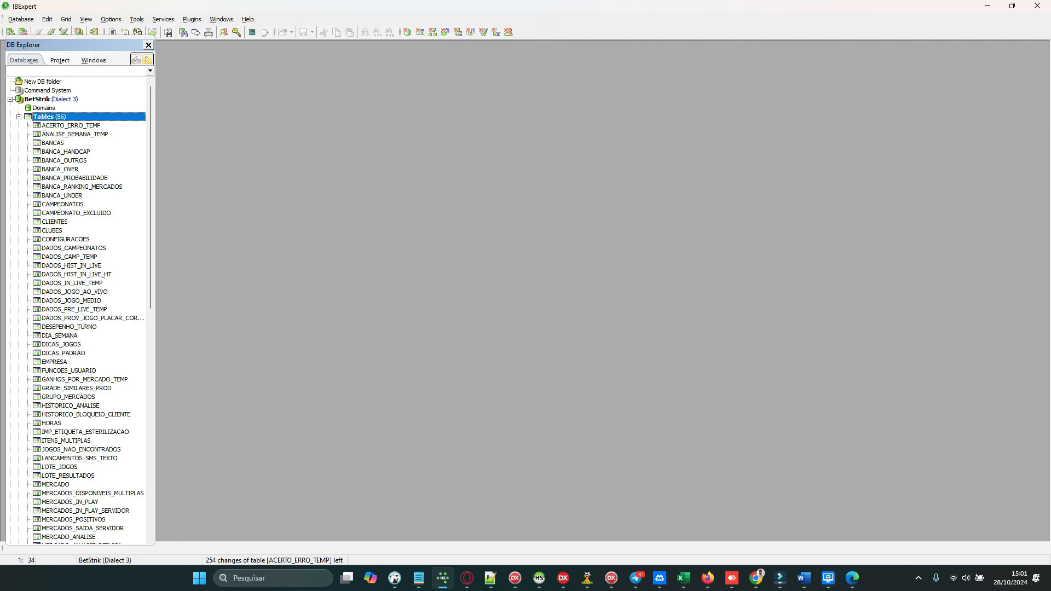
left_click(54, 125)
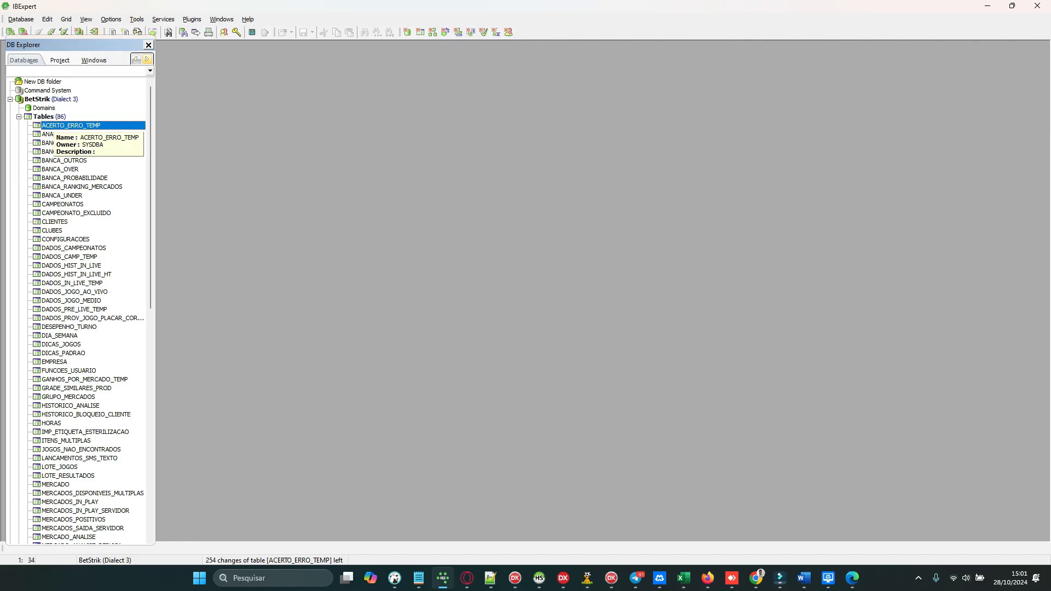
Step: Open the CLUBES table's field structure, then close it
left_click(55, 239)
left_click(55, 232)
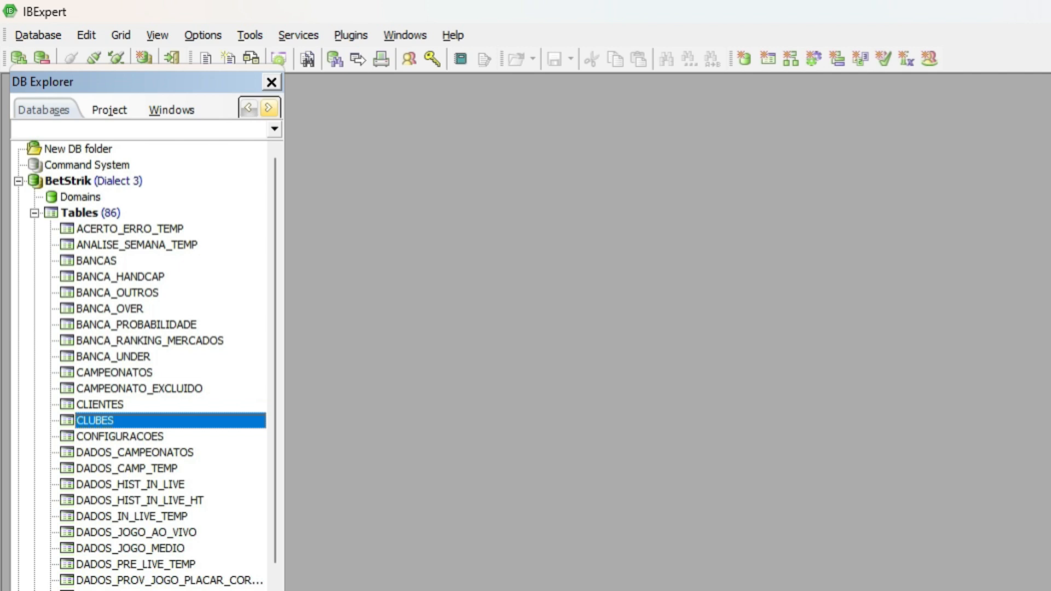
key("Return")
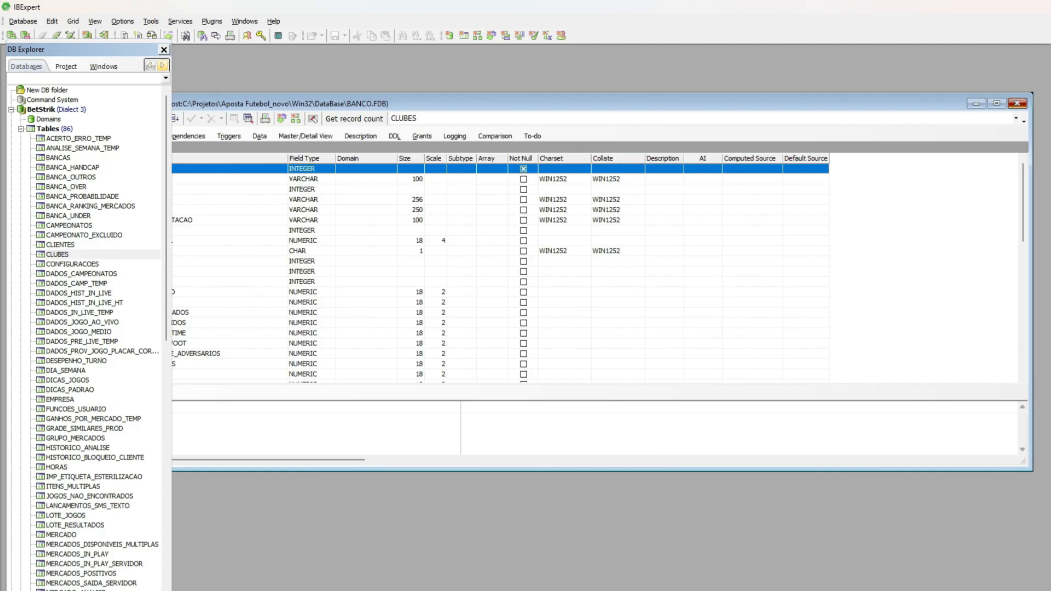
left_click(1019, 102)
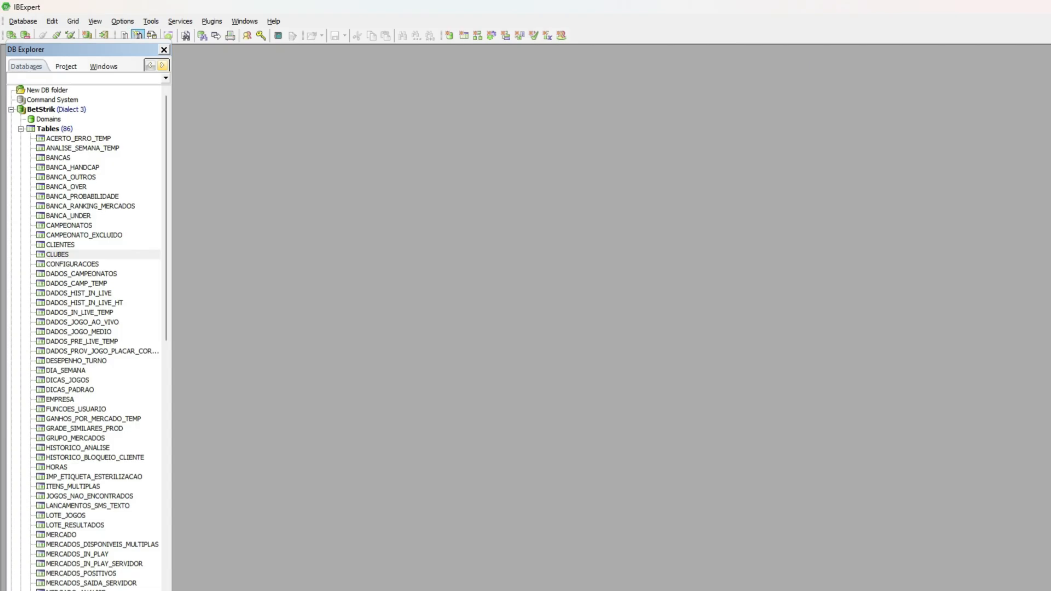
Step: Open a new SQL Editor, clear it and write grant select, delete, insert, update on to
left_click(181, 22)
left_click(171, 35)
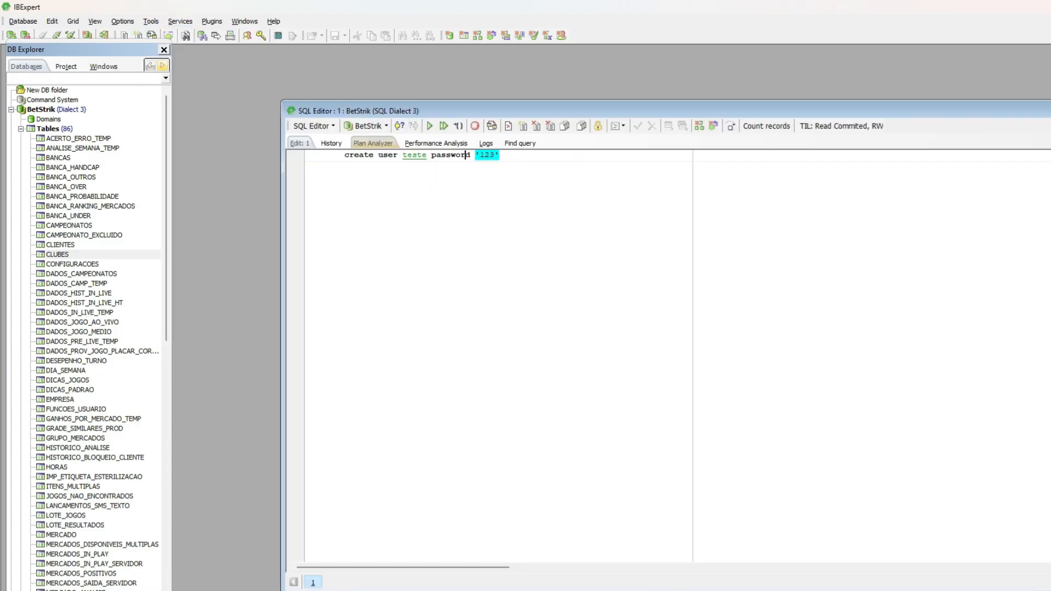
left_click_drag(499, 155, 305, 155)
key("Delete")
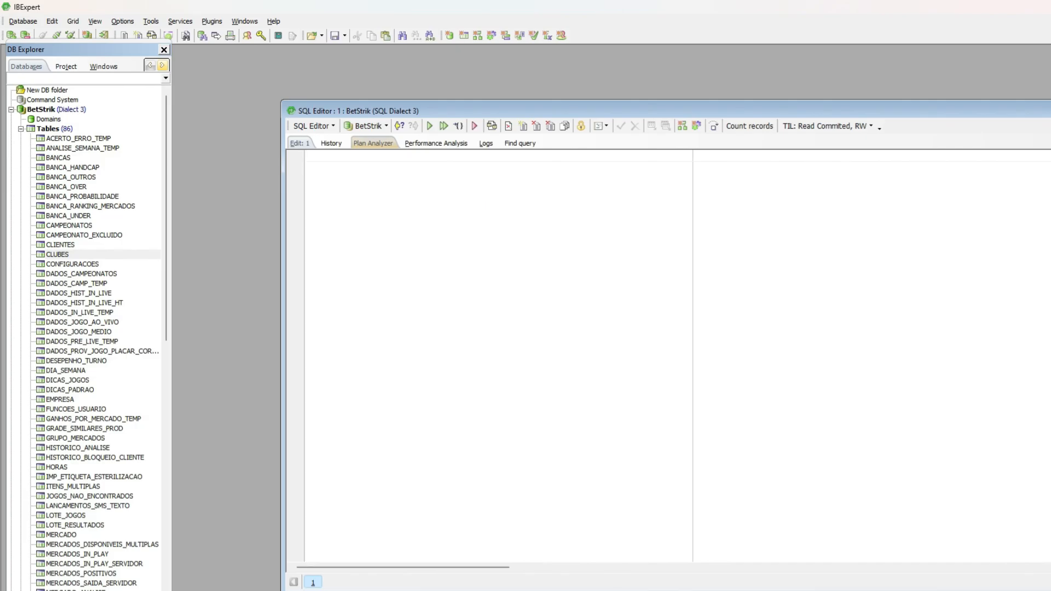
type("grant select, delete, insert, update on   to")
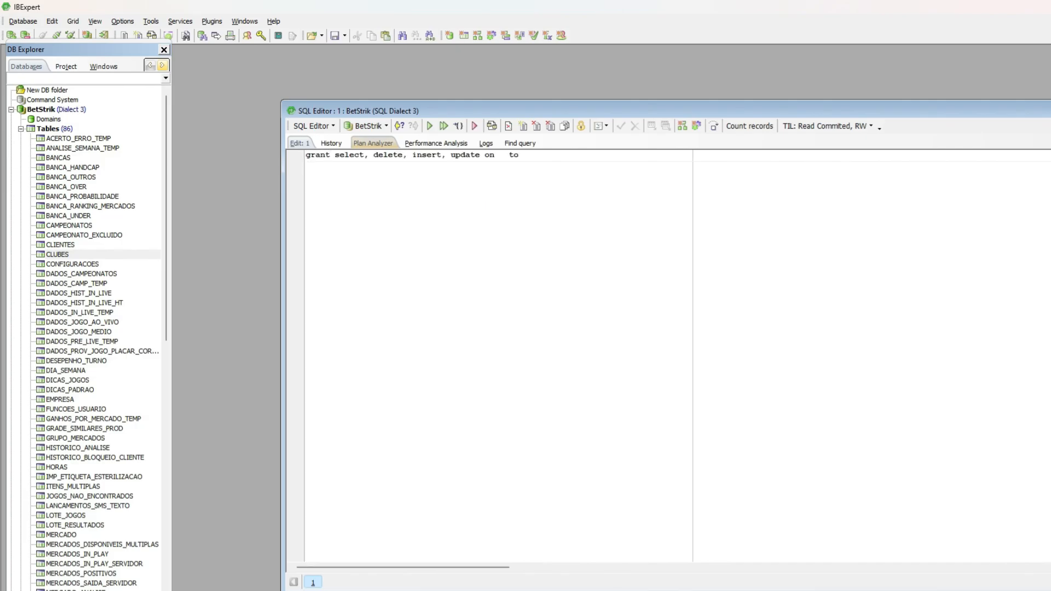
Step: Delete the grant statement back to just the word grant
key("BackSpace")
key("BackSpace")
key("BackSpace")
key("BackSpace")
key("BackSpace")
key("BackSpace")
key("BackSpace")
key("BackSpace")
key("BackSpace")
key("BackSpace")
key("BackSpace")
key("BackSpace")
key("BackSpace")
key("BackSpace")
key("BackSpace")
key("BackSpace")
key("BackSpace")
key("BackSpace")
key("BackSpace")
key("BackSpace")
key("BackSpace")
key("BackSpace")
key("BackSpace")
key("BackSpace")
key("BackSpace")
key("BackSpace")
key("BackSpace")
key("BackSpace")
key("BackSpace")
key("BackSpace")
key("BackSpace")
key("BackSpace")
key("BackSpace")
key("BackSpace")
key("BackSpace")
key("BackSpace")
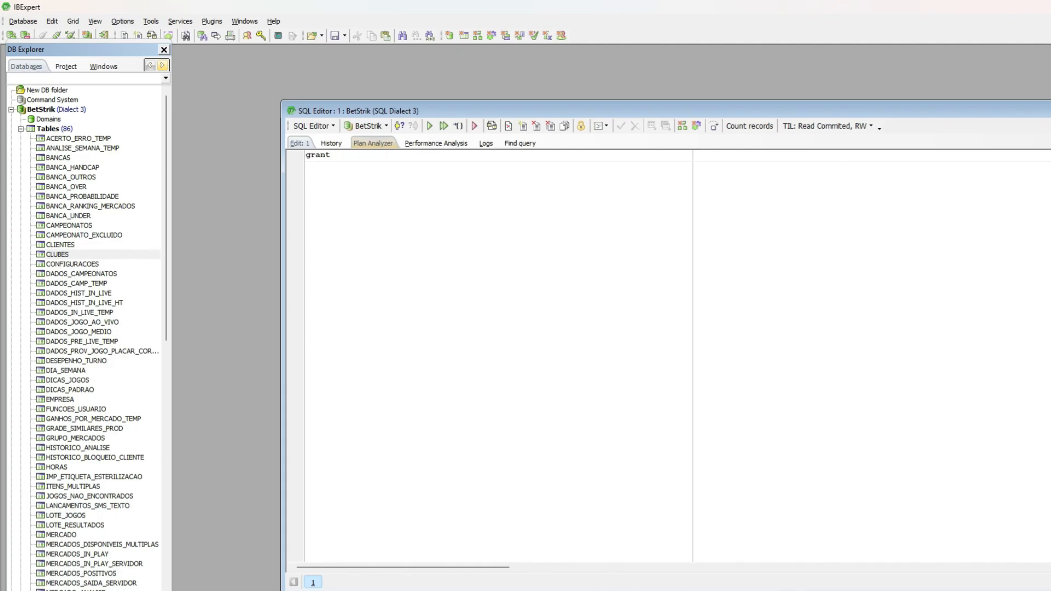
key("alt+Tab")
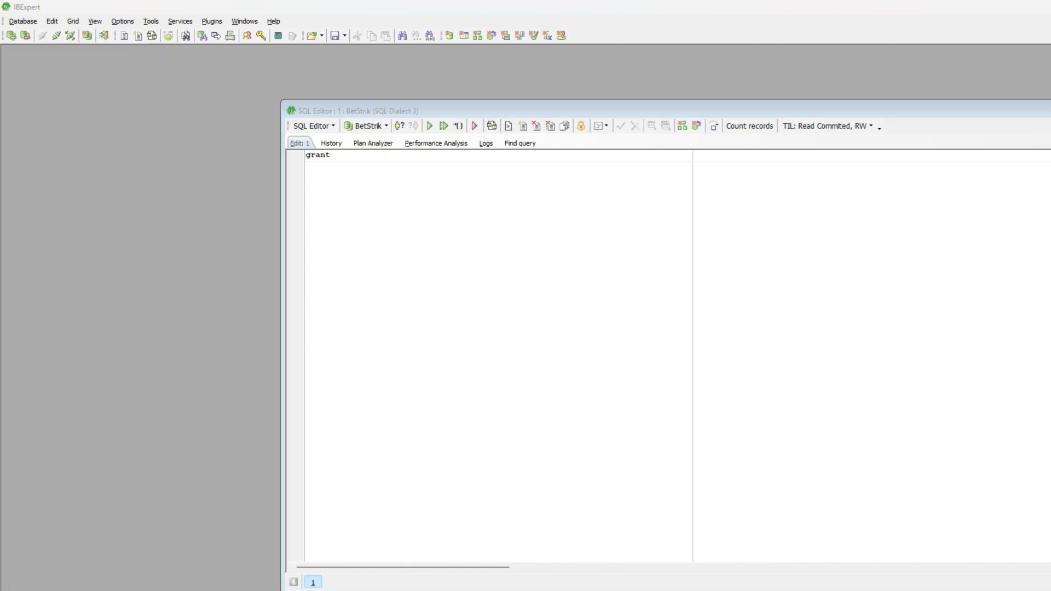
key("alt+Tab")
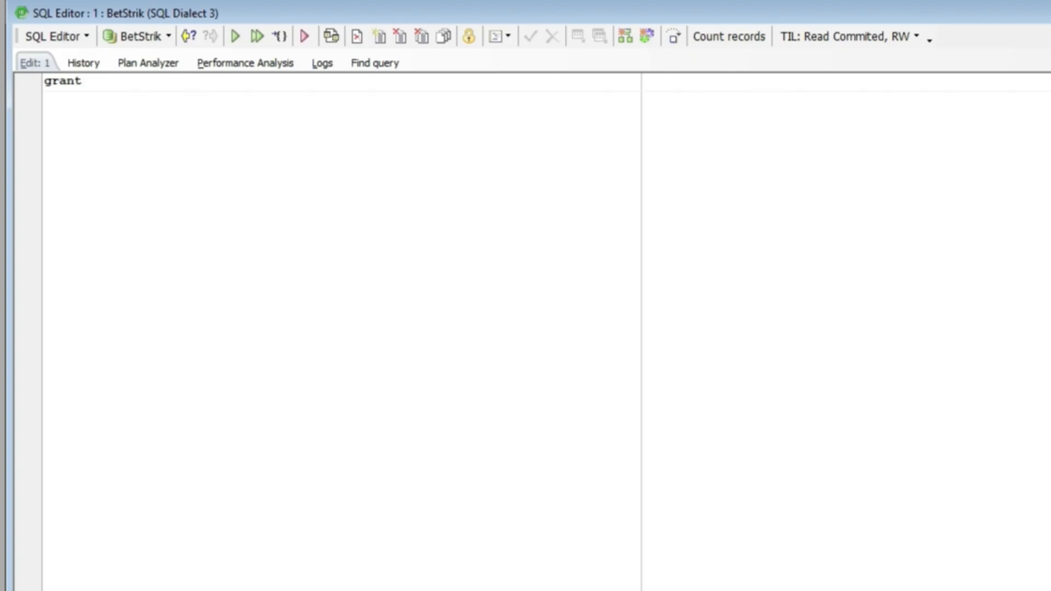
key("alt+Tab")
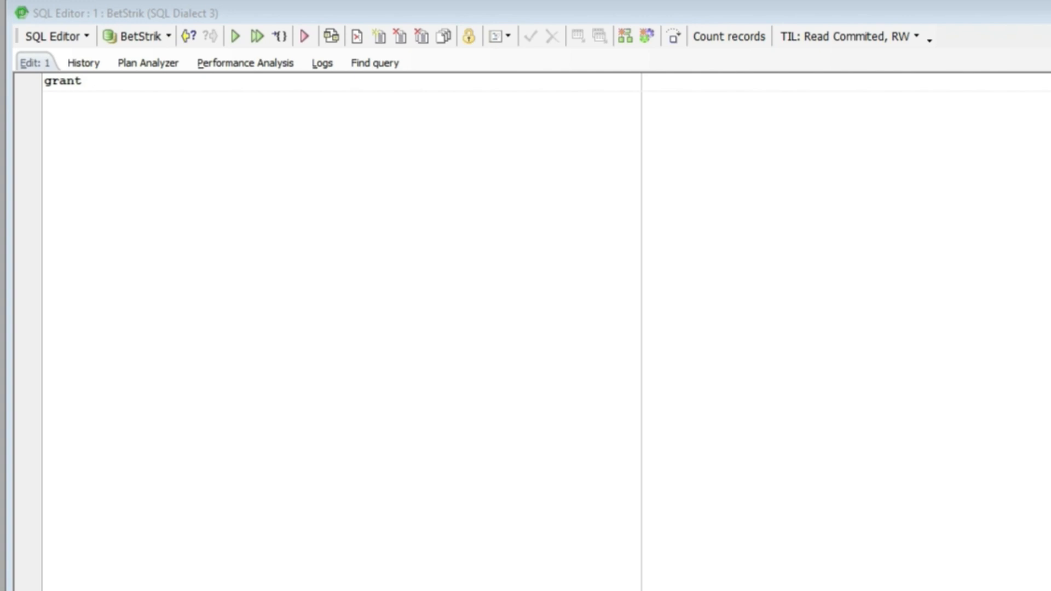
Step: Write the statement grant select, delete, insert, update on SELECT to in the SQL Editor
left_click(104, 81)
left_click(90, 81)
type("SELECT")
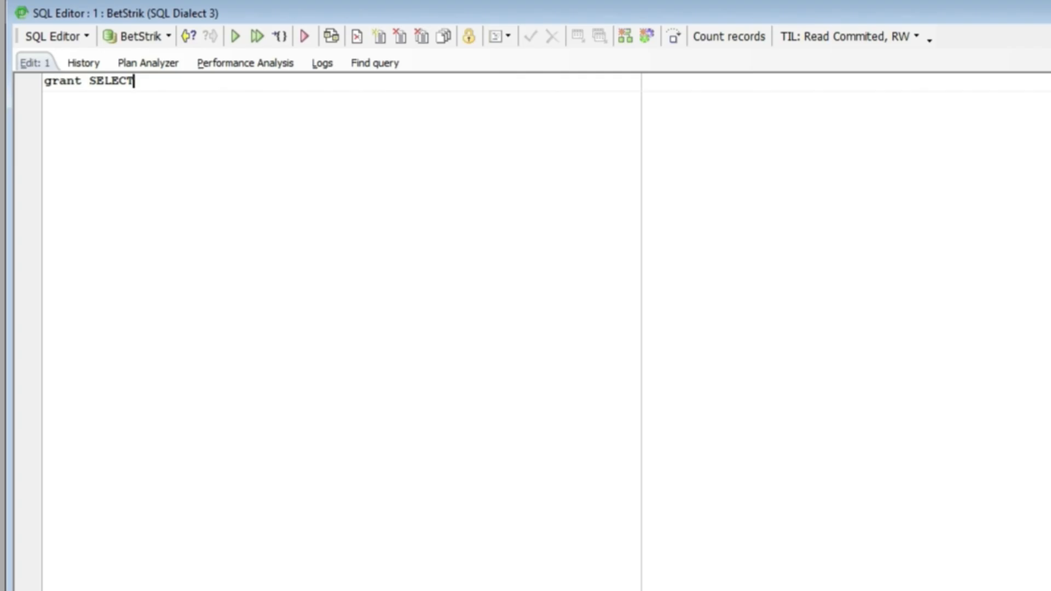
key("shift+Left")
key("shift+Left")
key("shift+Left")
key("shift+Left")
key("shift+Left")
key("shift+Left")
key("BackSpace")
type("select, delete, insert, update on SELECT to")
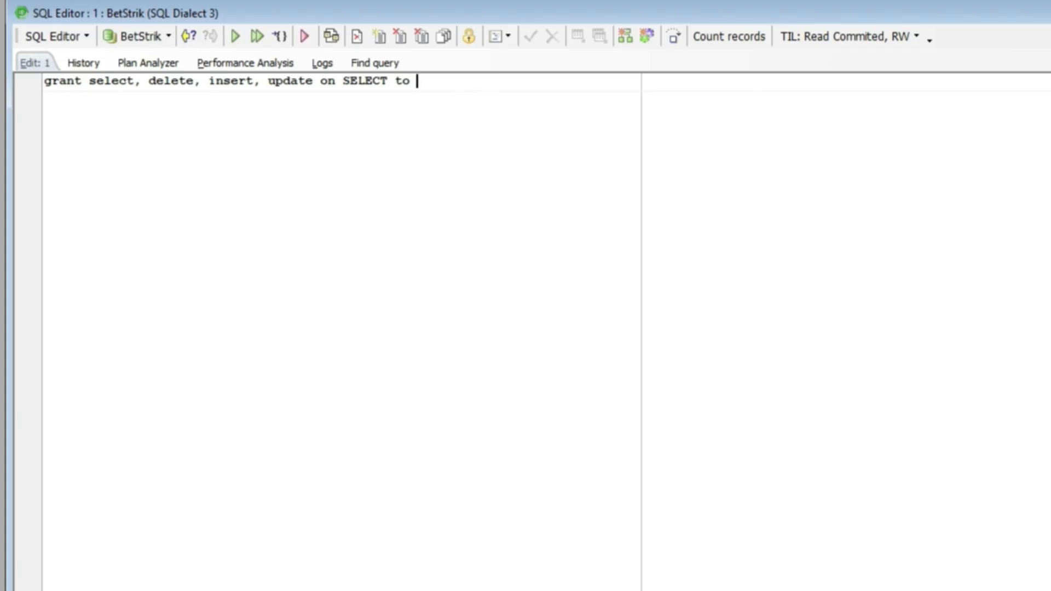
Step: Rework the statement into grant select on clubes to teste
mouse_move(141, 81)
left_mouse_down()
mouse_move(394, 81)
mouse_move(148, 81)
mouse_move(158, 81)
left_mouse_up()
left_click(253, 81)
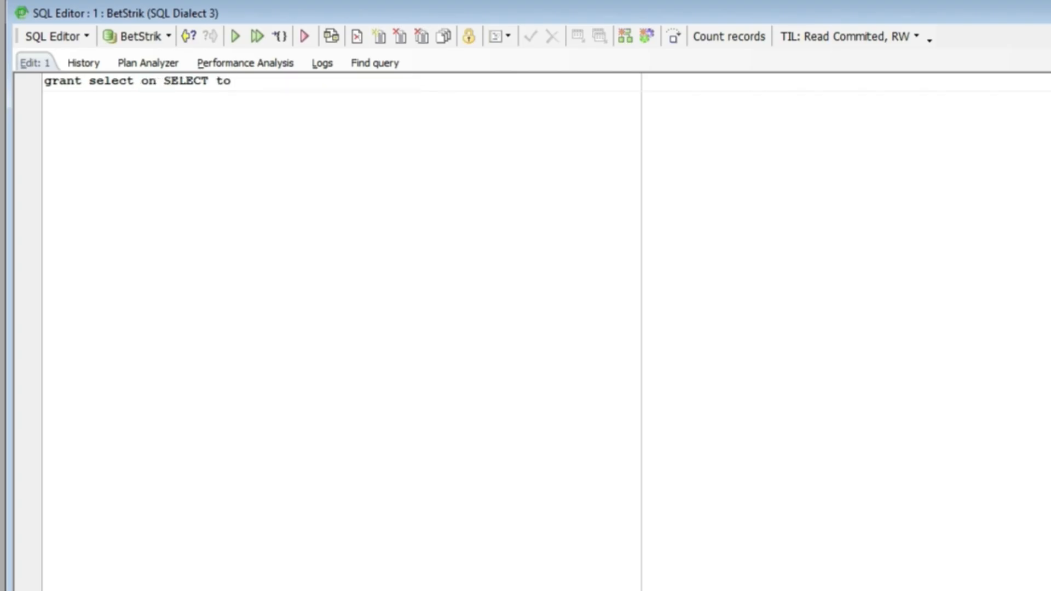
type("clubes")
double_click(239, 81)
key("ctrl+x")
left_click_drag(209, 81, 164, 81)
key("ctrl+v")
type("clubes")
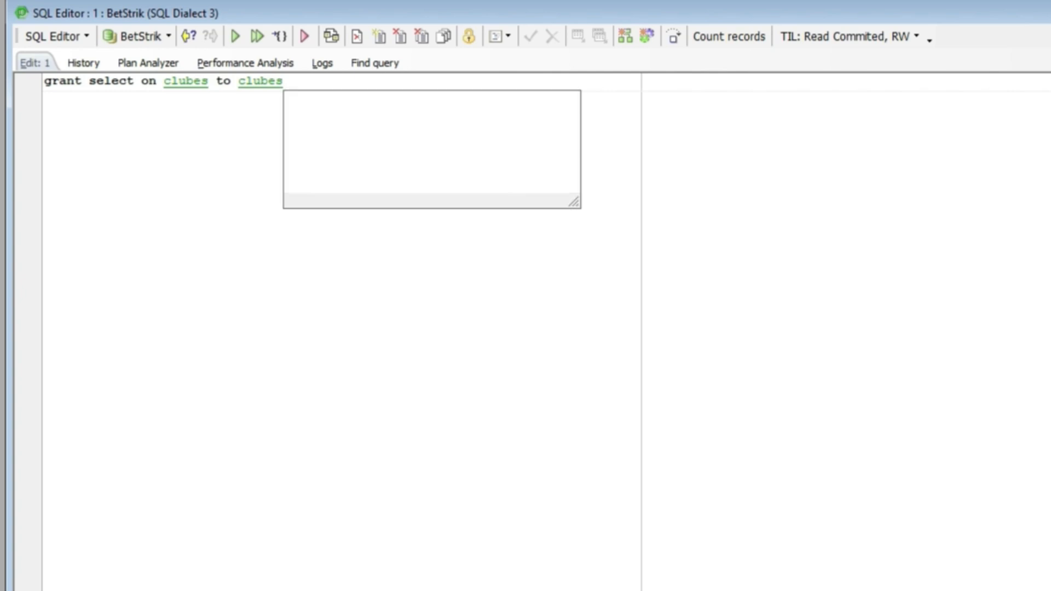
key("BackSpace")
key("BackSpace")
key("BackSpace")
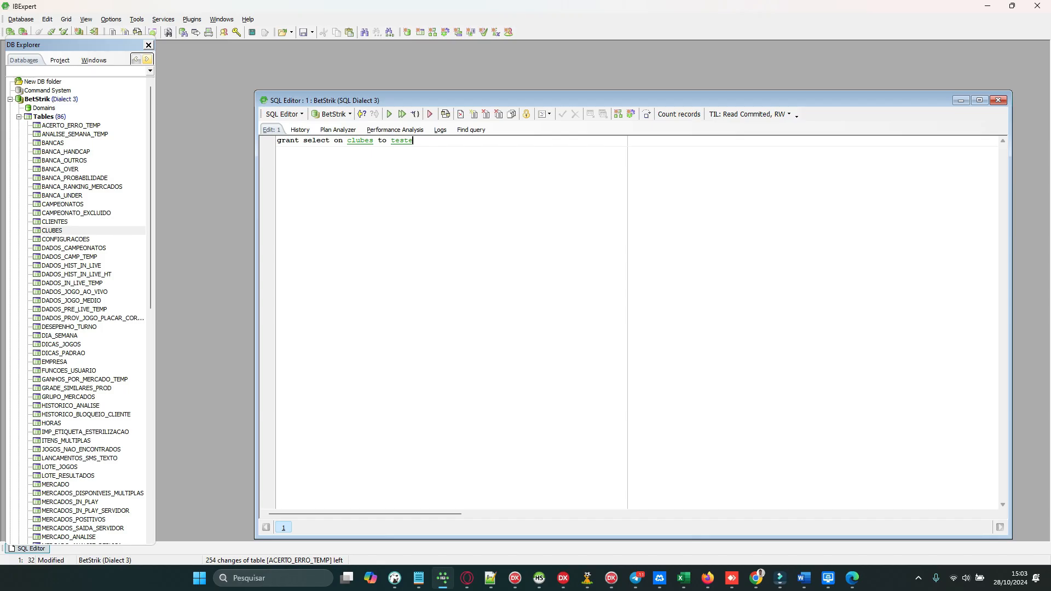
Step: Execute the grant statement, commit the transaction and close the SQL Editor
left_click(348, 141)
left_click(389, 114)
left_click(509, 141)
left_click(562, 114)
key("Return")
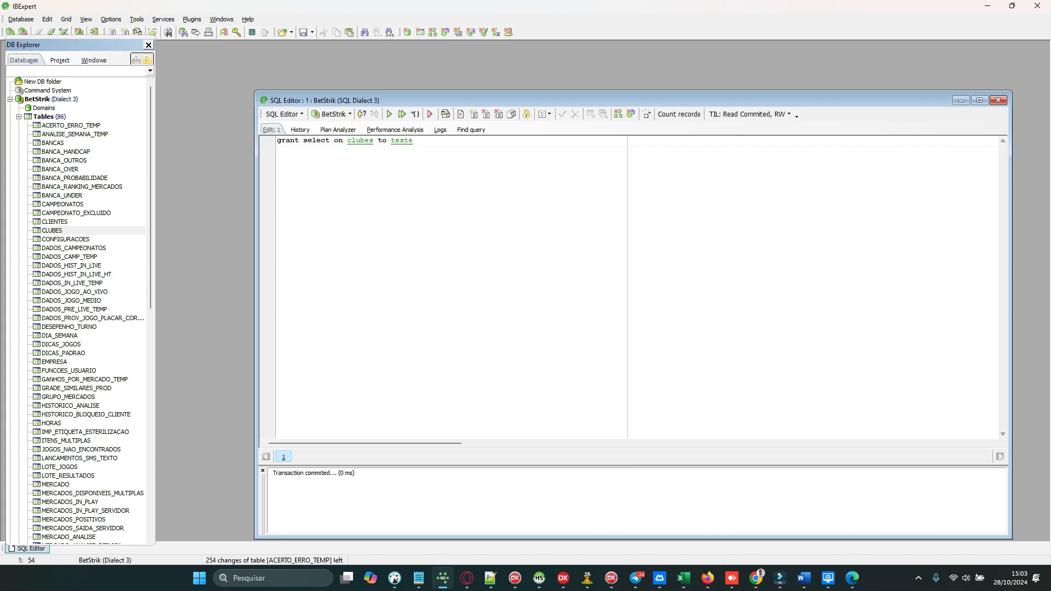
left_click(999, 101)
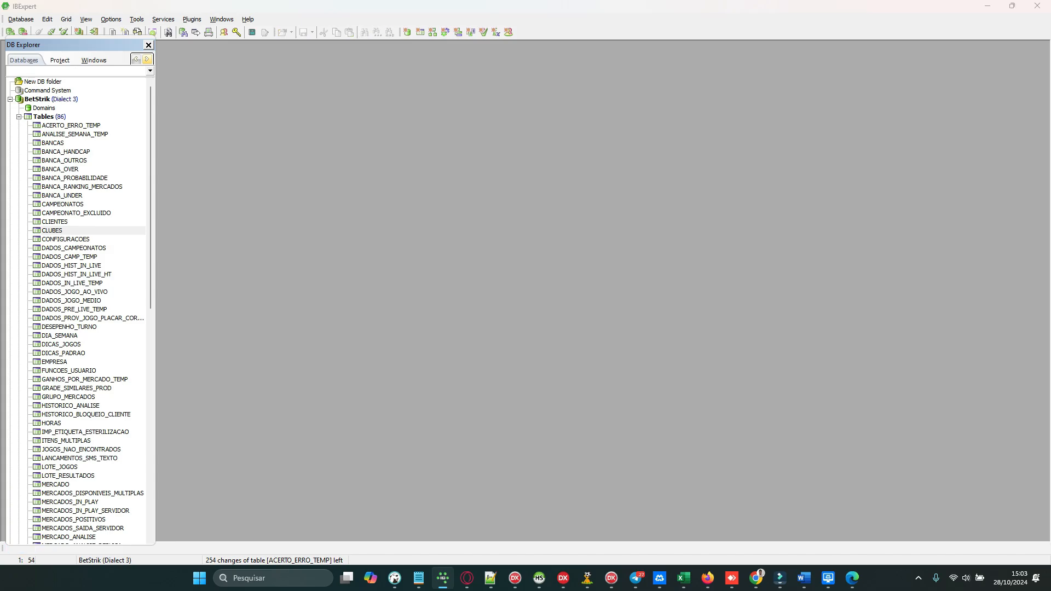
Step: Disconnect from the BetStrik database
left_click(51, 99)
right_click(61, 99)
left_click(82, 106)
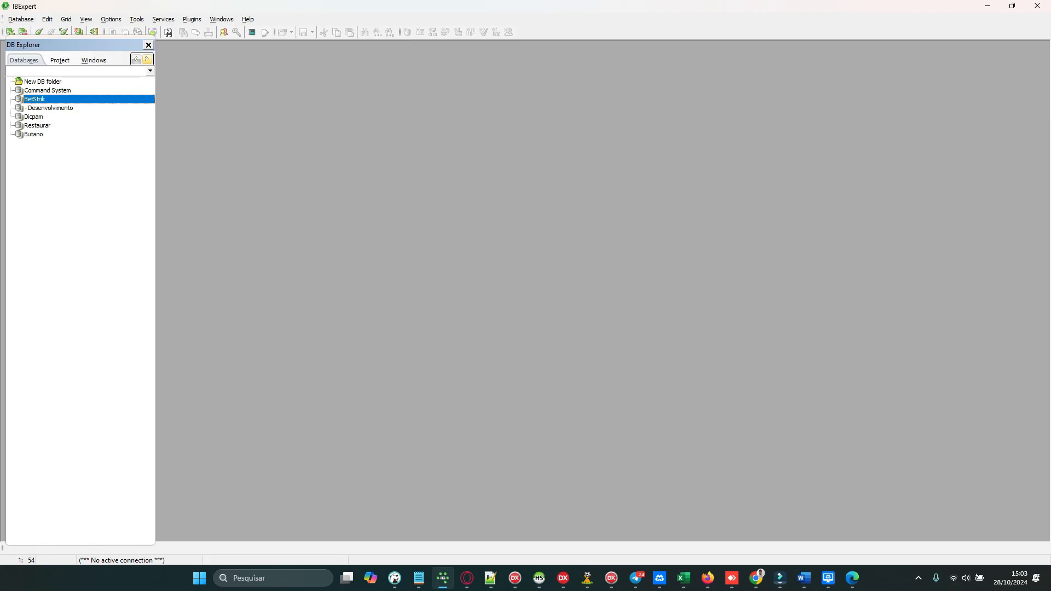
Step: Clone BetStrik's registration, enter user name teste and its password, and try to connect
right_click(52, 100)
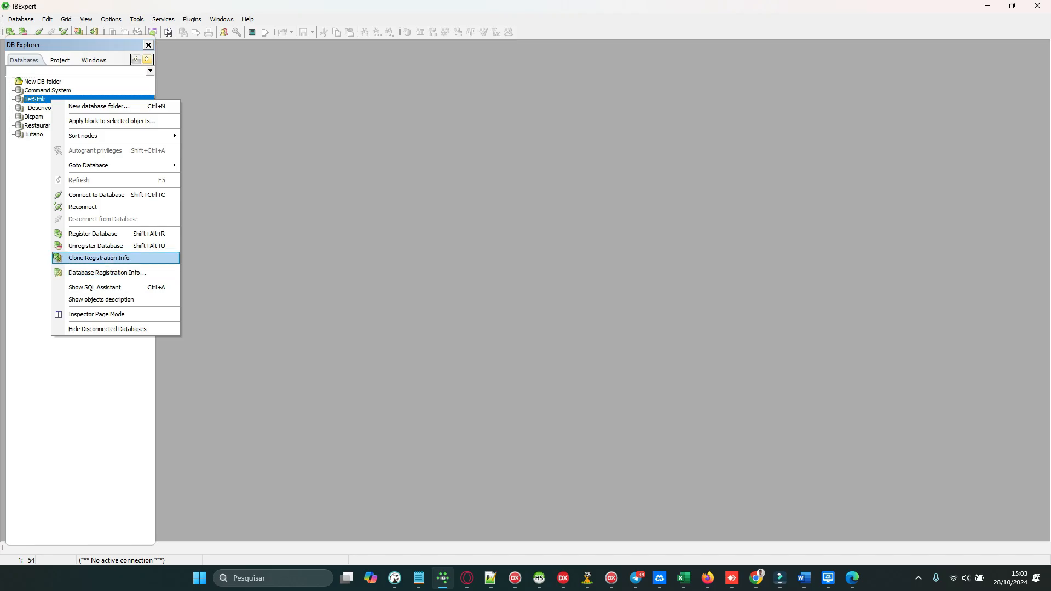
left_click(99, 258)
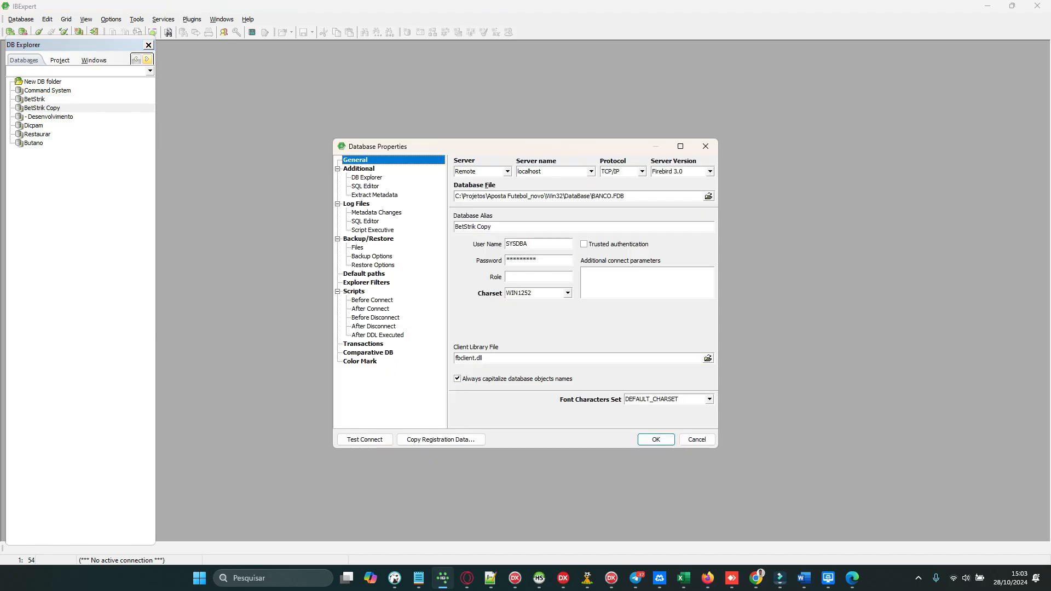
key("Tab")
type("teste")
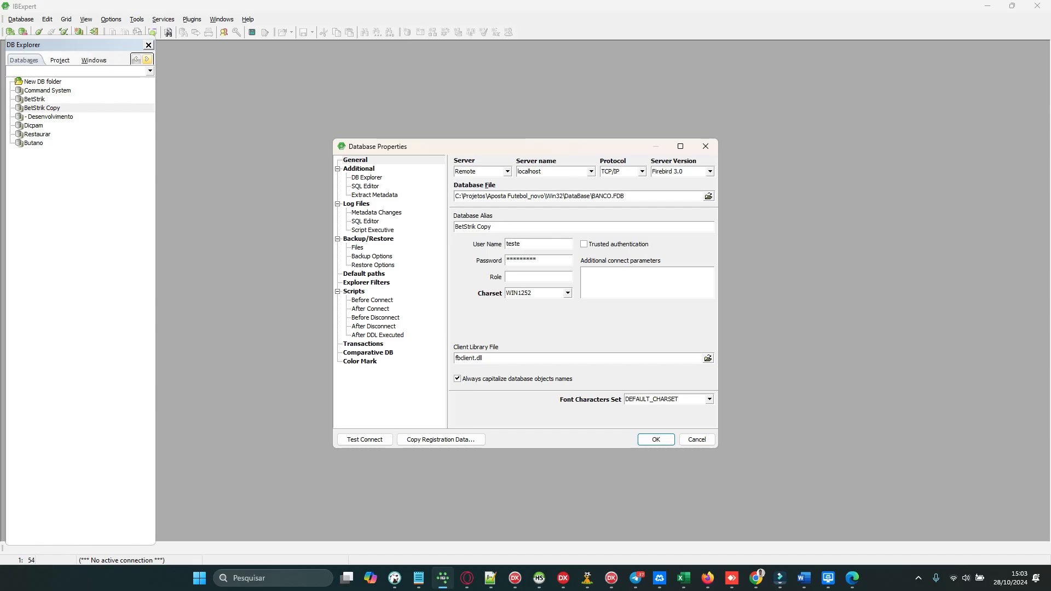
key("Tab")
type("tes")
key("Return")
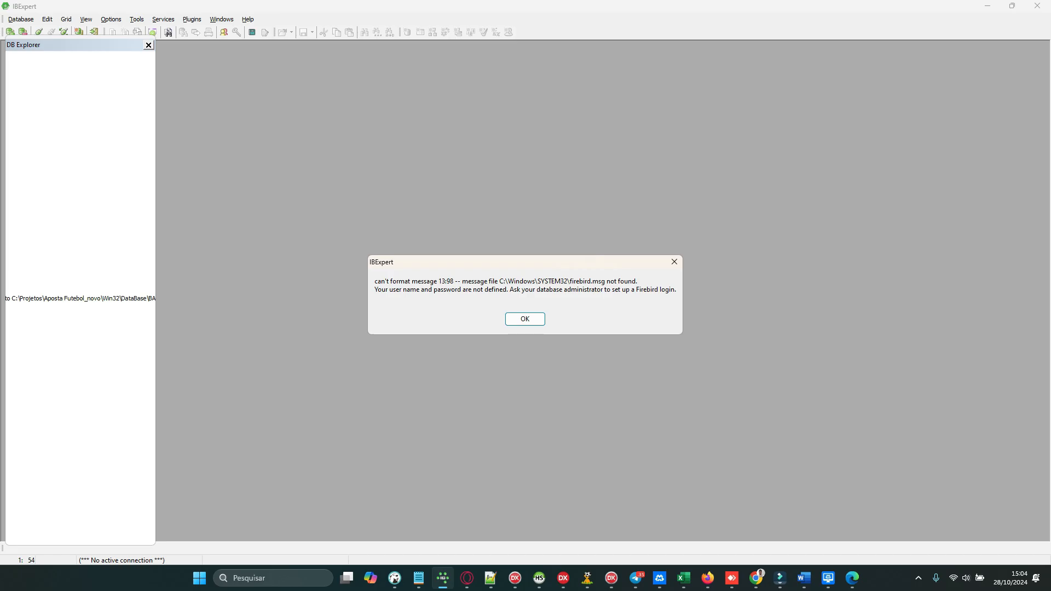
key("Return")
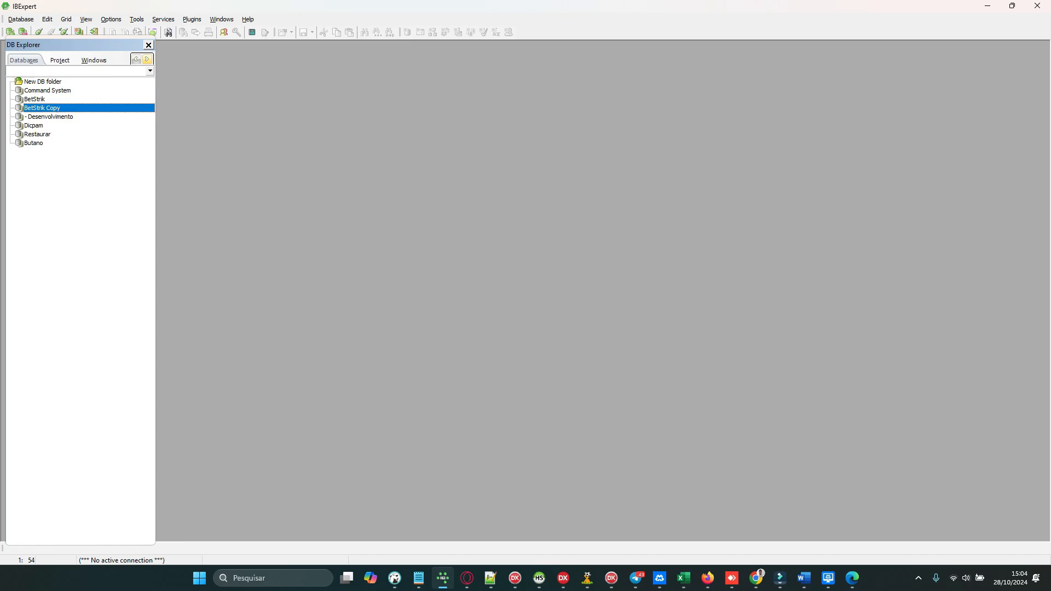
Step: Switch to DBeaver, close the open connection dialog and disconnect data.fdb and DBeaver Sample Database
left_click(395, 578)
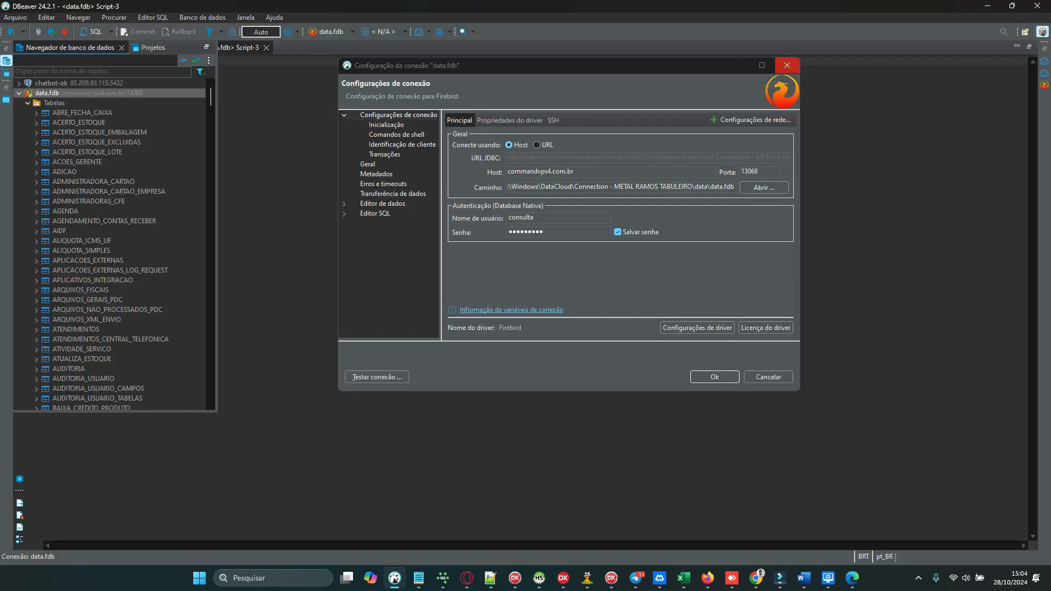
left_click(788, 65)
left_click(18, 93)
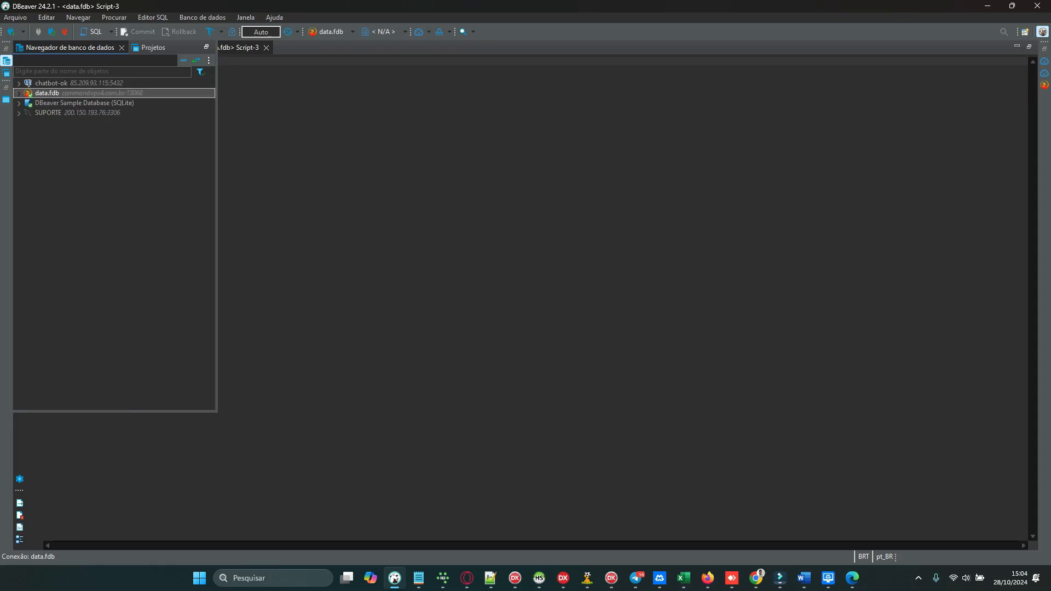
right_click(46, 93)
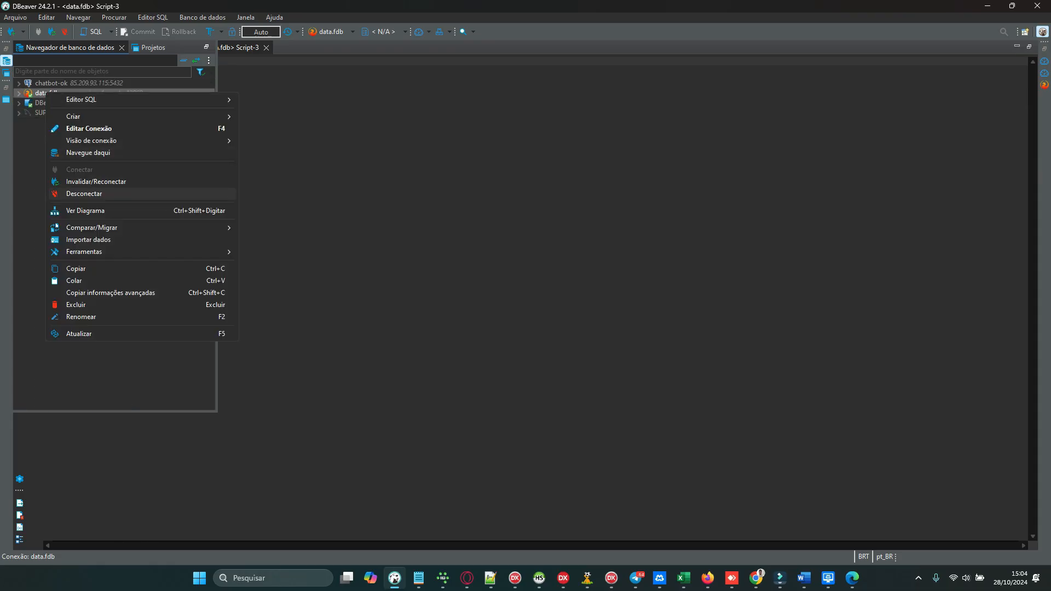
left_click(87, 193)
right_click(56, 104)
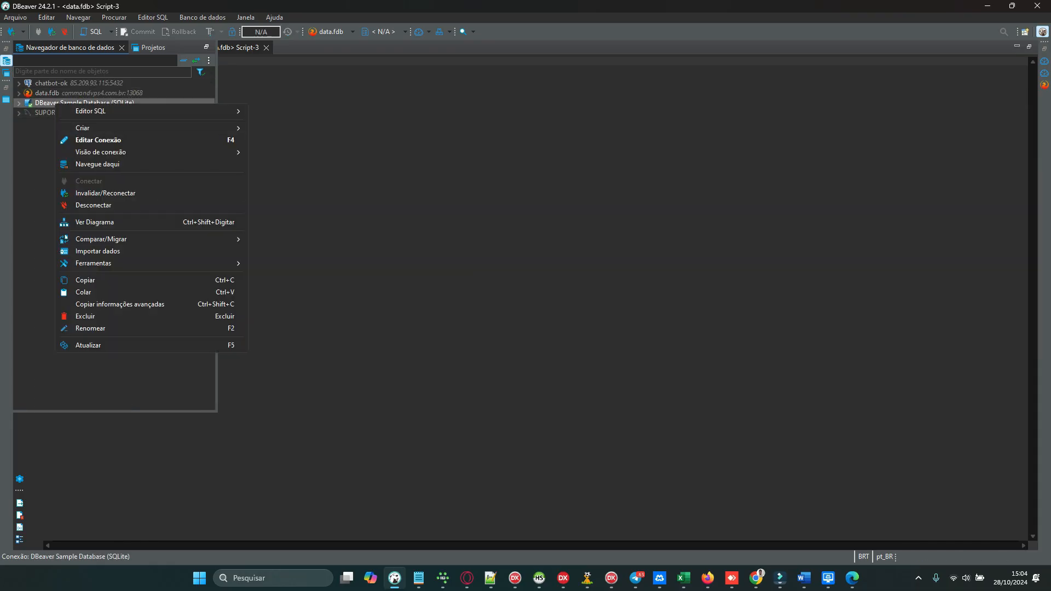
left_click(93, 205)
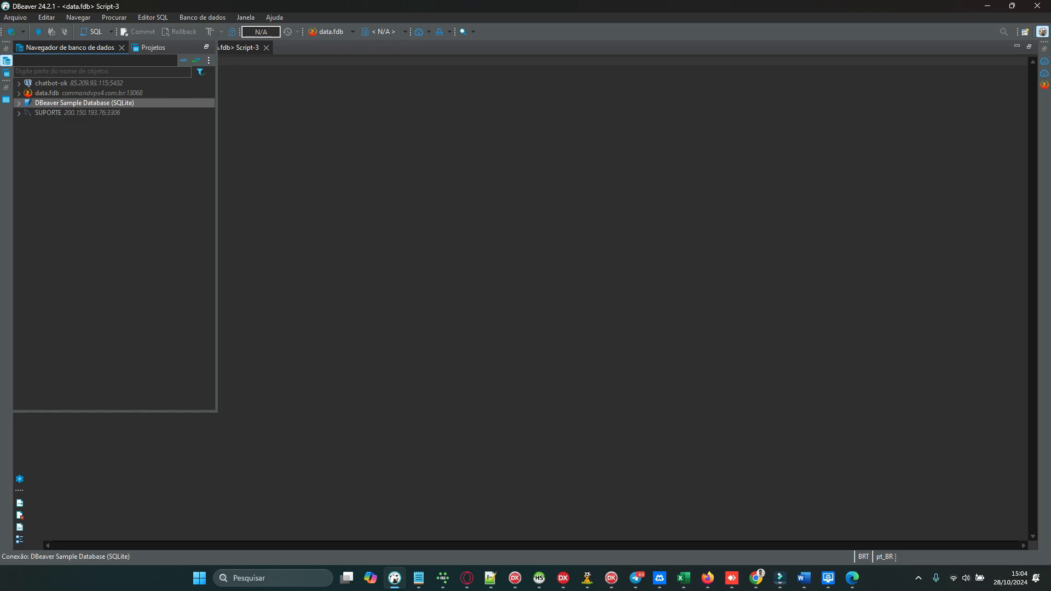
Step: Open the data.fdb connection settings and set the host to localhost
left_click(48, 93)
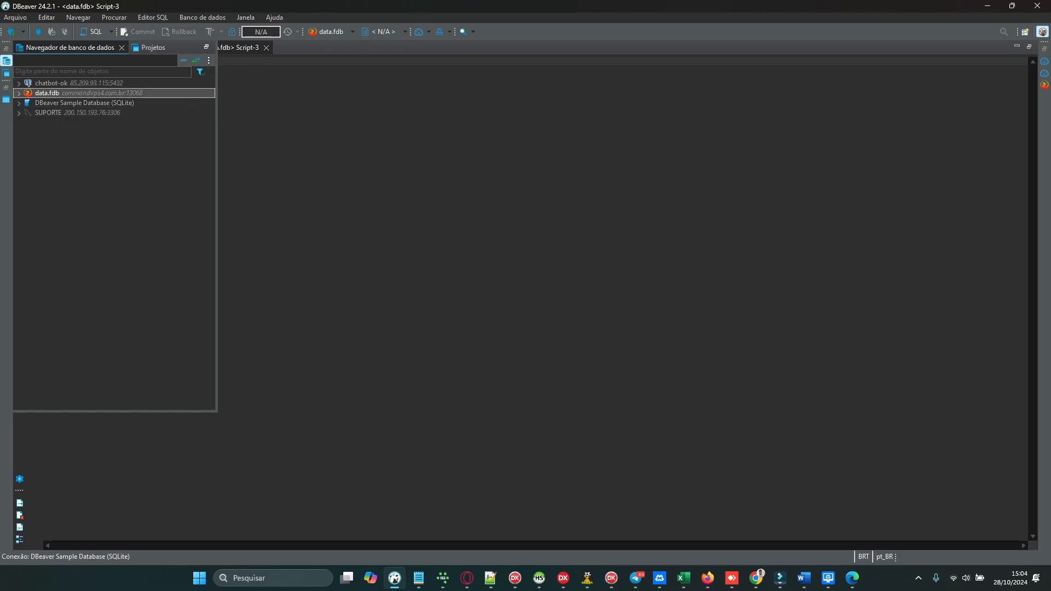
right_click(55, 92)
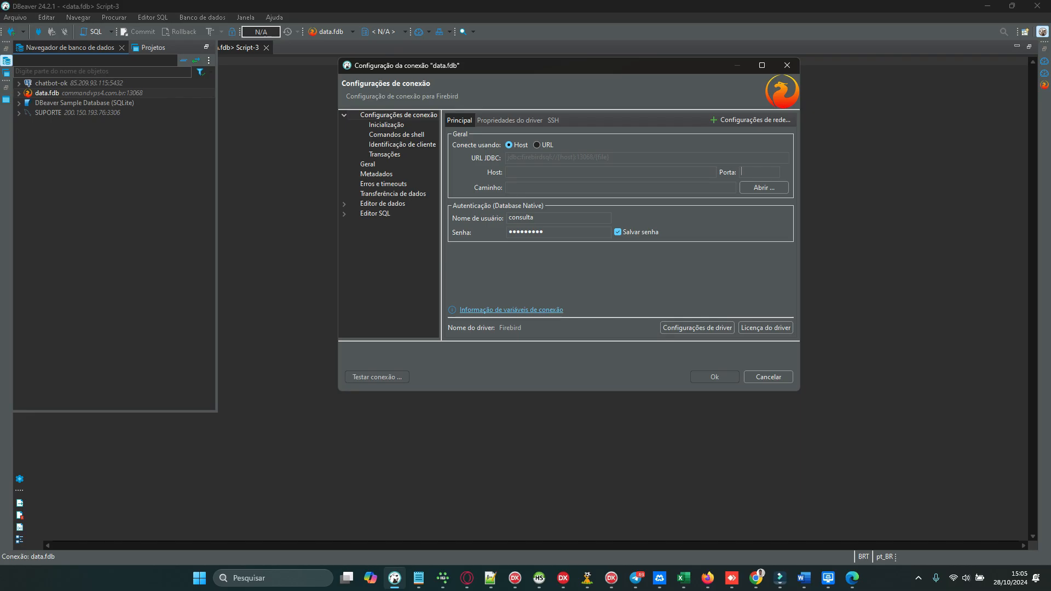
type("localhost")
Step: Copy the BANCO.FDB database file path from the BetStrik Copy properties in IBExpert and return to DBeaver
left_click(443, 578)
right_click(72, 108)
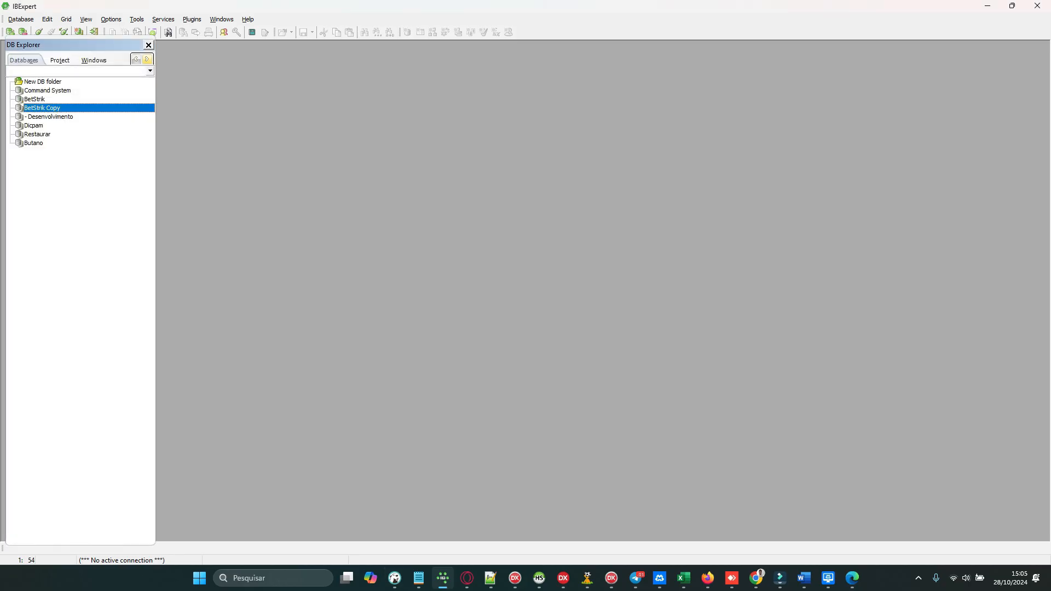
left_click_drag(627, 197, 454, 196)
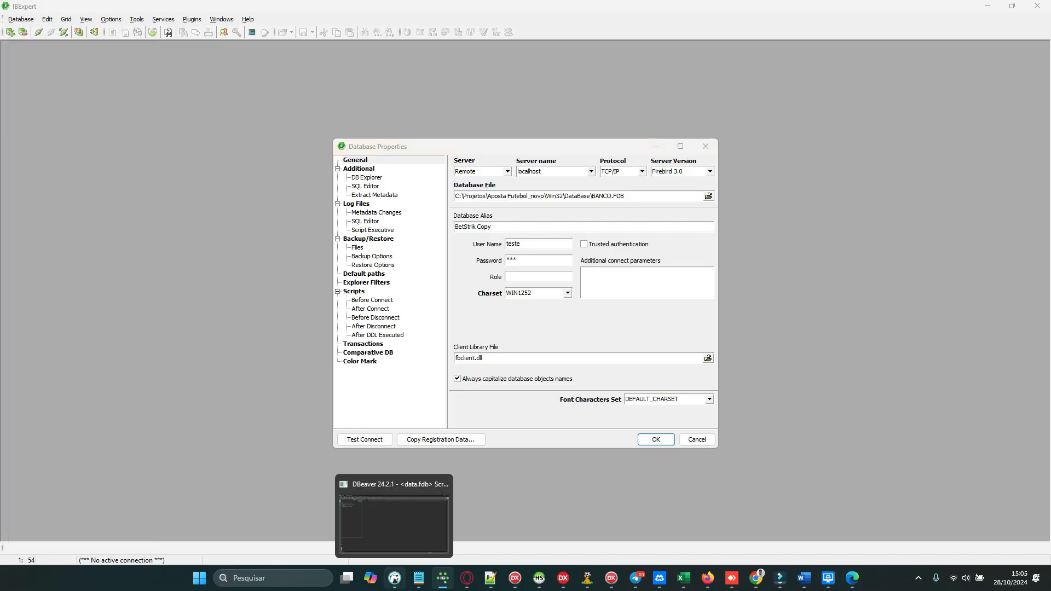
left_click(394, 578)
Step: Set the port to 3050, user name teste and the password, then connect to data.fdb
type("3050")
key("Tab")
type("teste")
key("Tab")
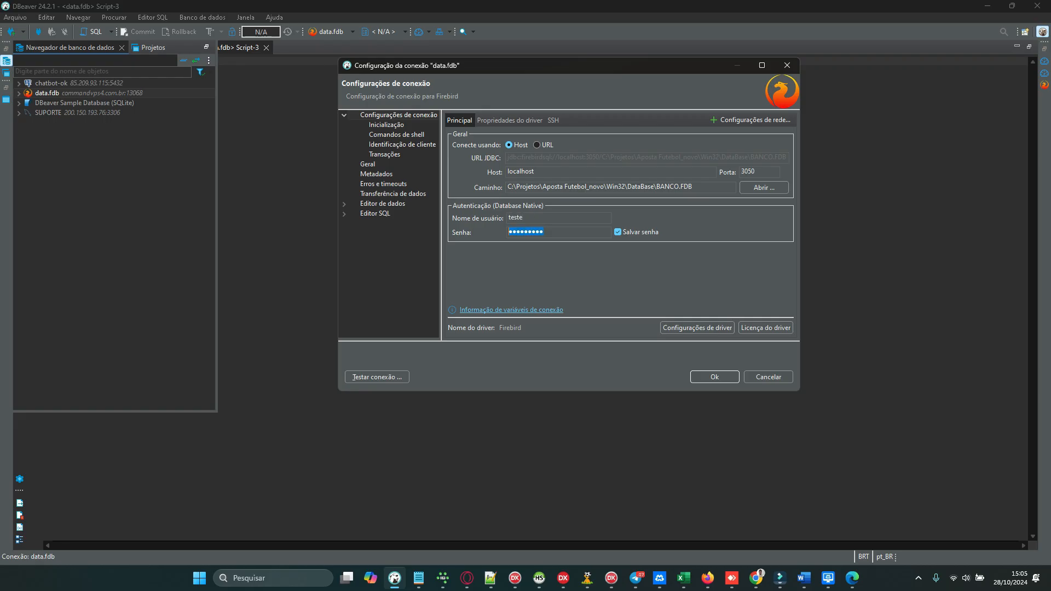
type("123")
key("Return")
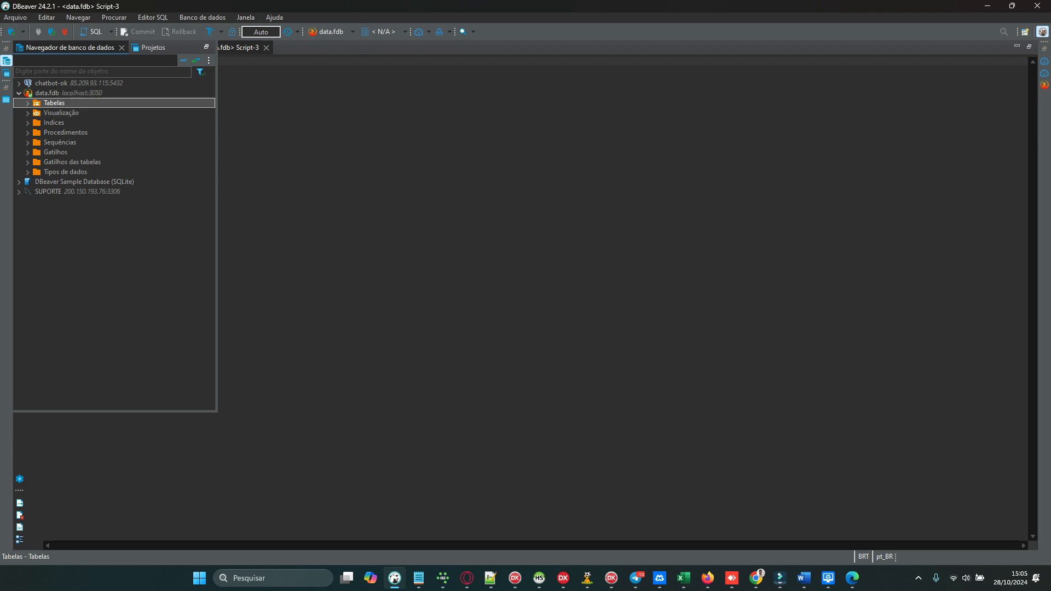
Step: Open the ACERTO_ERRO_TEMP table from data.fdb's Tables list
scroll(109, 171, "down", 4)
scroll(110, 230, "up", 4)
scroll(110, 230, "down", 5)
scroll(110, 280, "up", 5)
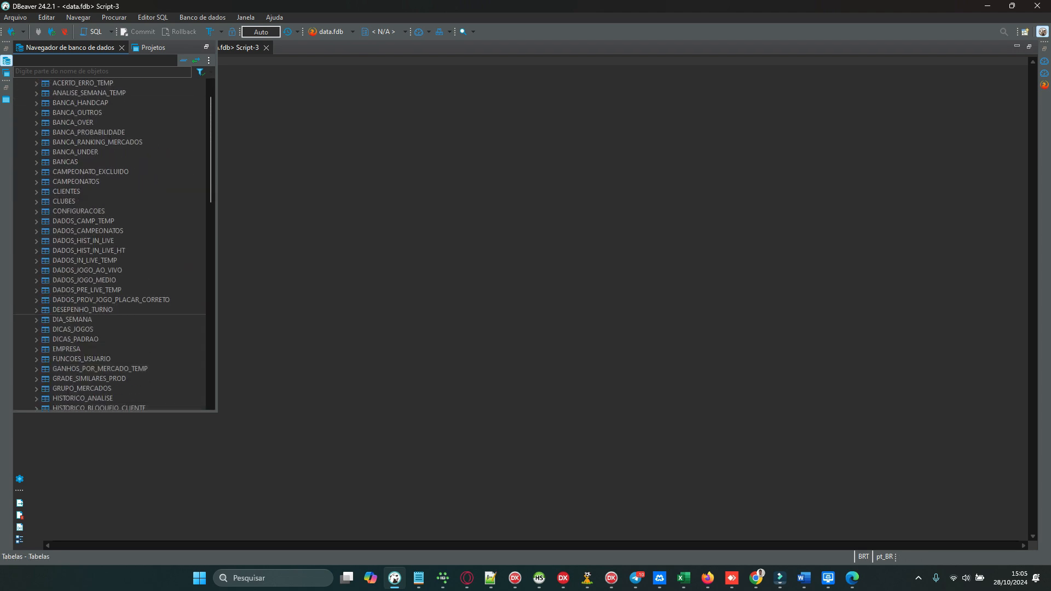
left_click(83, 113)
double_click(83, 113)
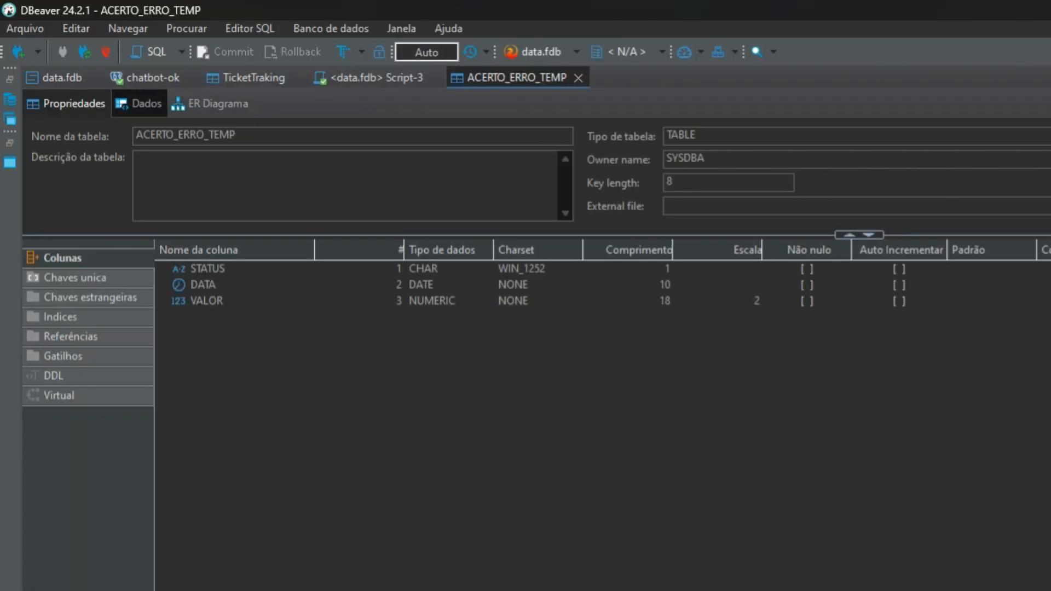
Step: Examine the ACERTO_ERRO_TEMP table's data and properties views
left_click(140, 104)
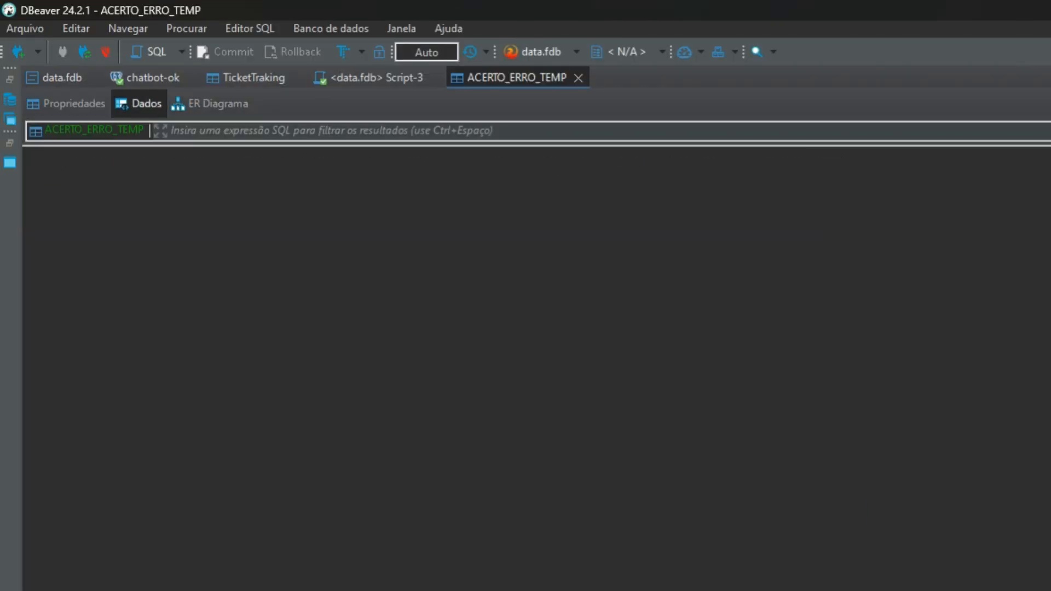
left_click_drag(299, 163, 322, 164)
left_click_drag(421, 164, 199, 164)
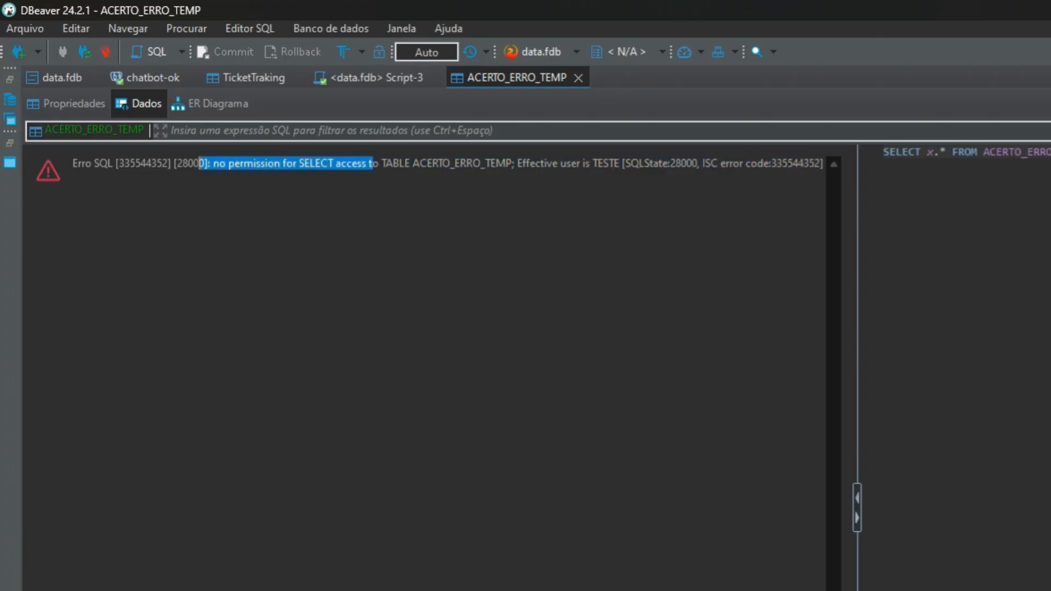
left_click(88, 104)
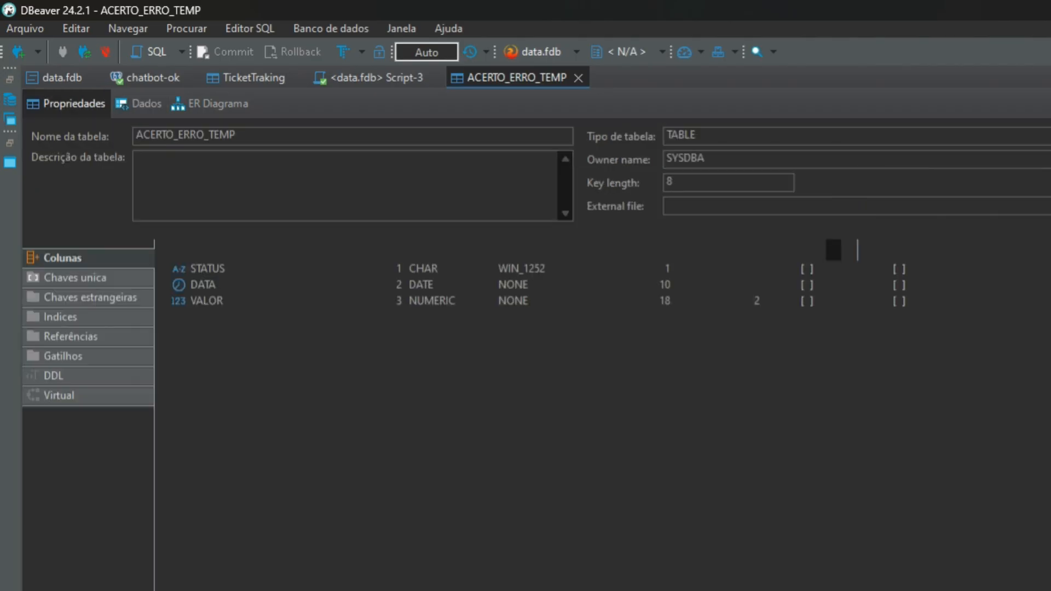
left_click(140, 104)
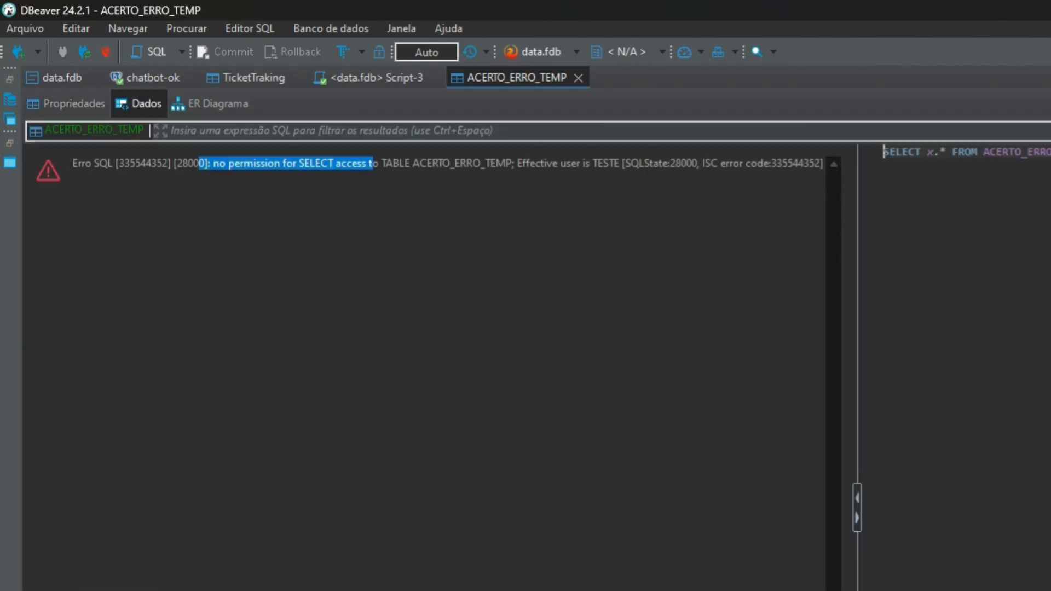
Step: Close the ACERTO_ERRO_TEMP tab and open the CLUBES table's data
left_click(377, 77)
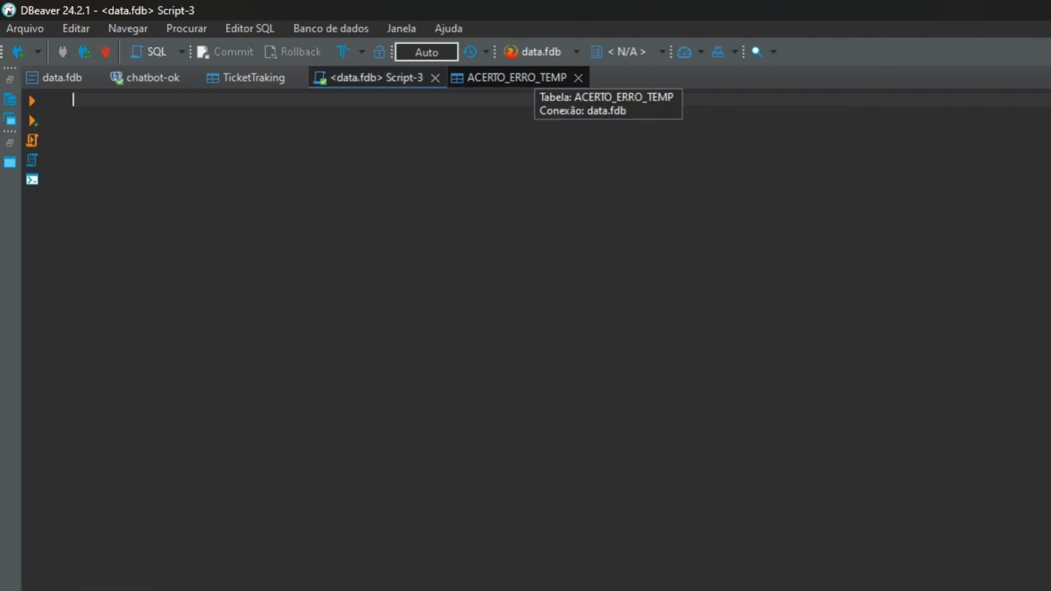
left_click(578, 78)
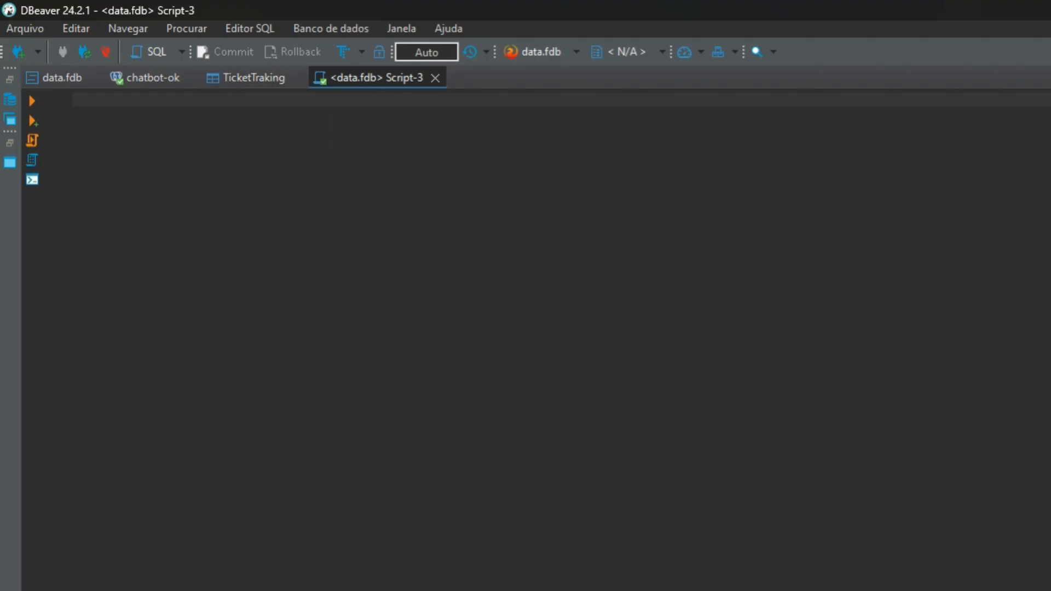
left_click(10, 99)
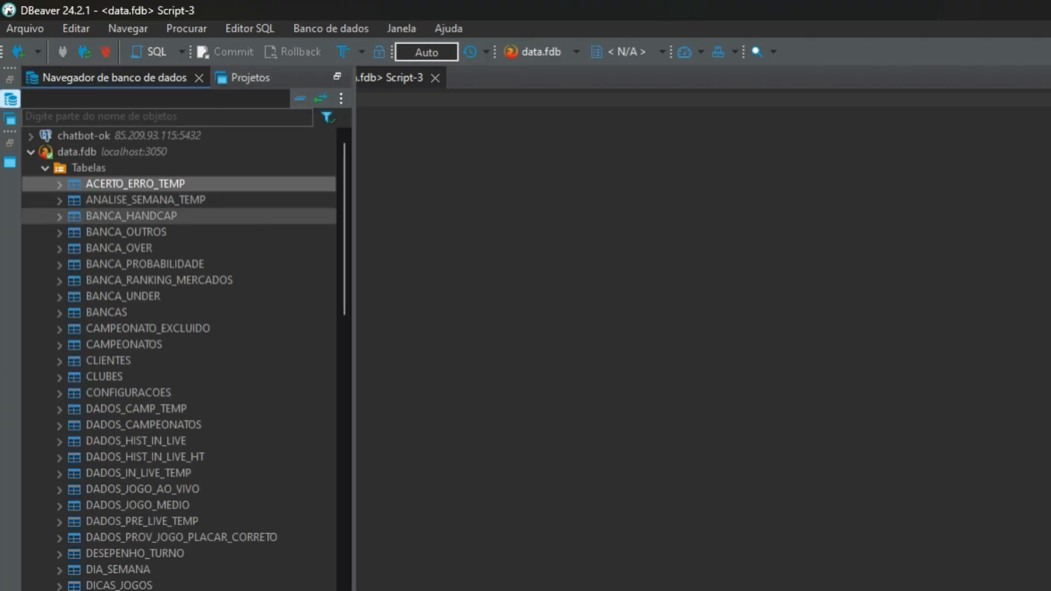
left_click(104, 378)
double_click(104, 377)
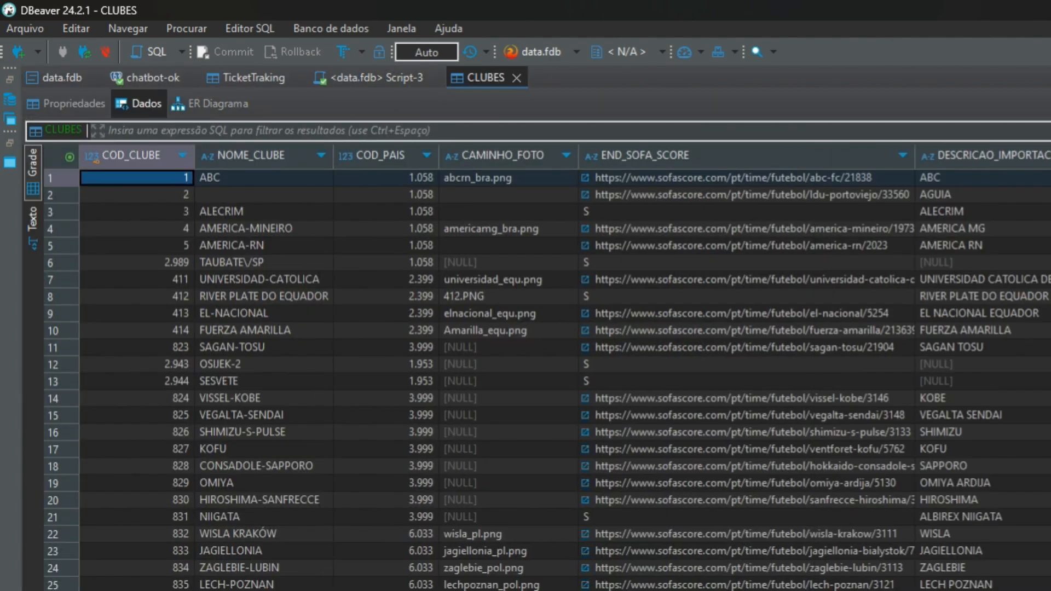
scroll(548, 378, "down", 10)
scroll(547, 378, "up", 10)
scroll(547, 378, "down", 10)
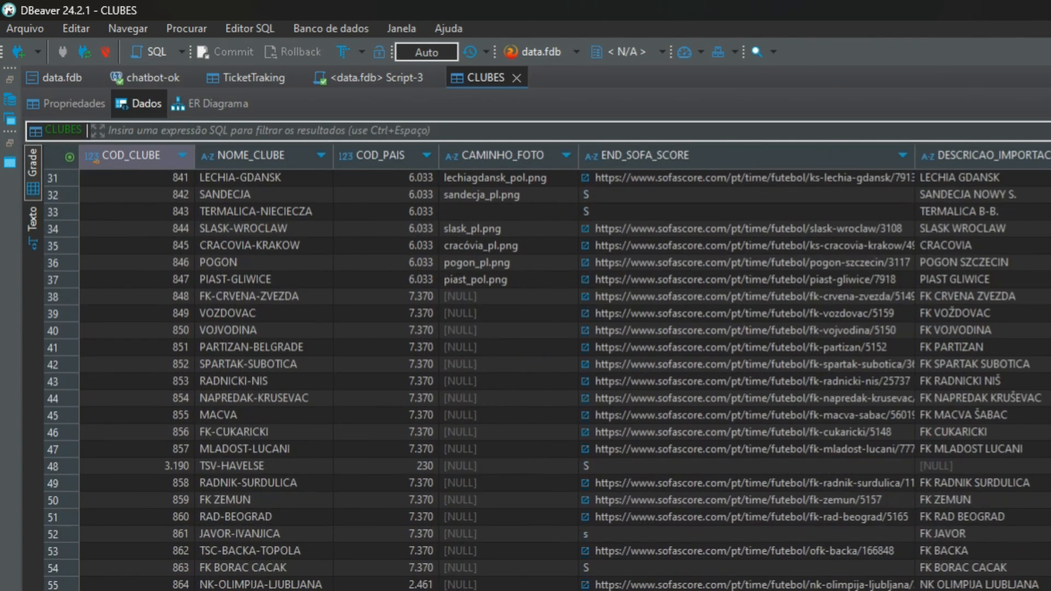
scroll(548, 378, "down", 20)
scroll(548, 377, "up", 20)
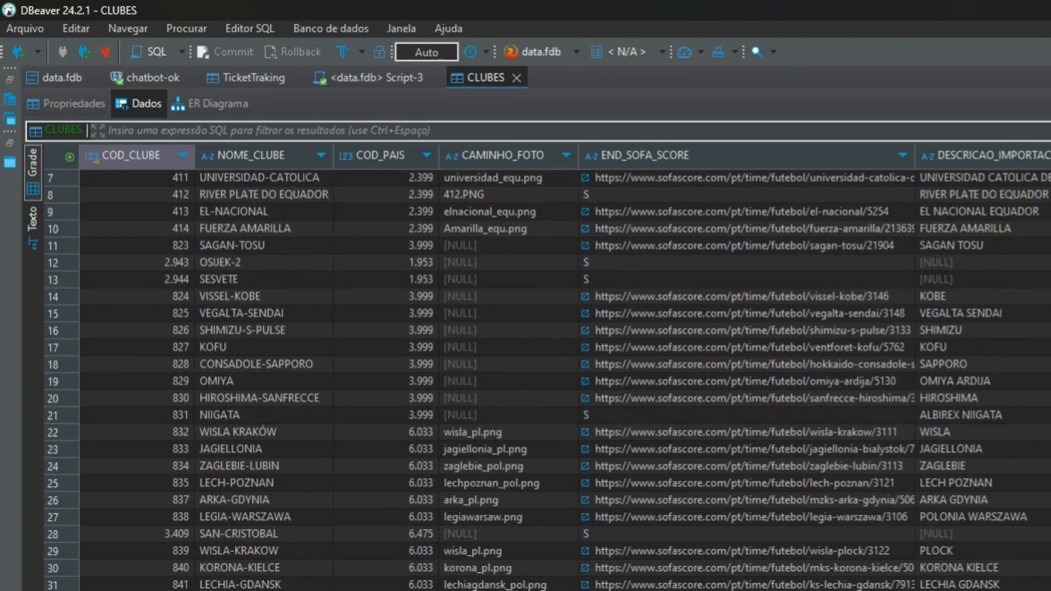
Step: Try to edit SAGAN-TOSU's END_SOFA_SCORE by inserting gg and save the change
double_click(671, 246)
type("gg")
left_click(672, 280)
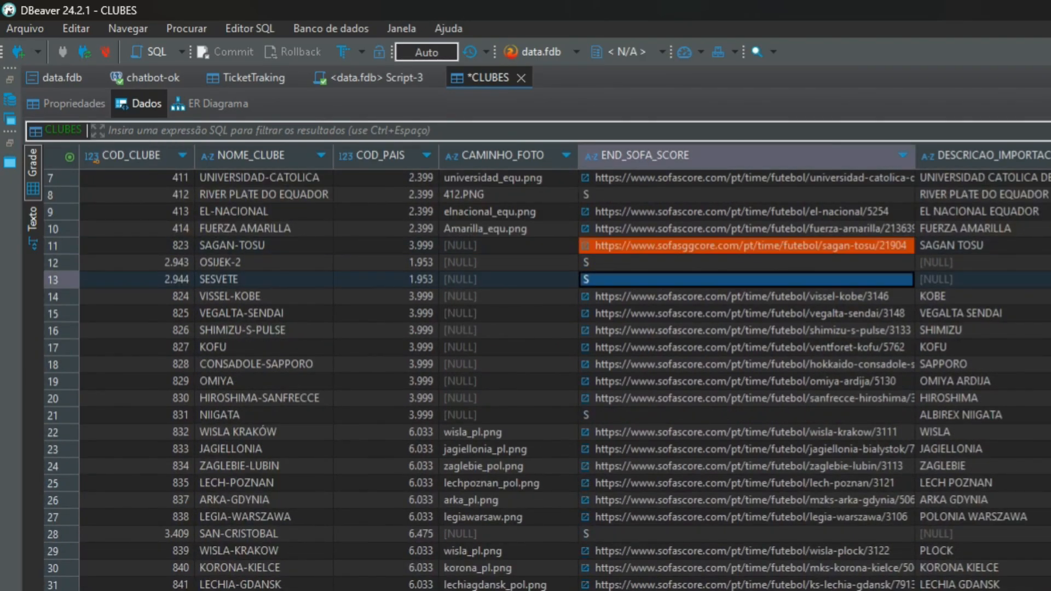
key("ctrl+s")
left_click_drag(852, 461, 748, 394)
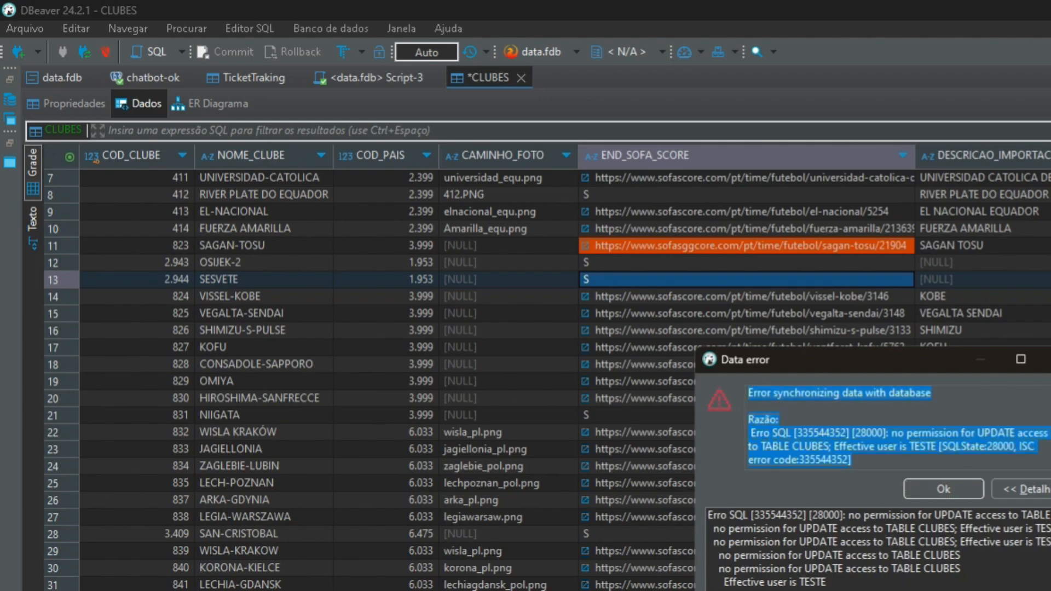
left_click(1049, 360)
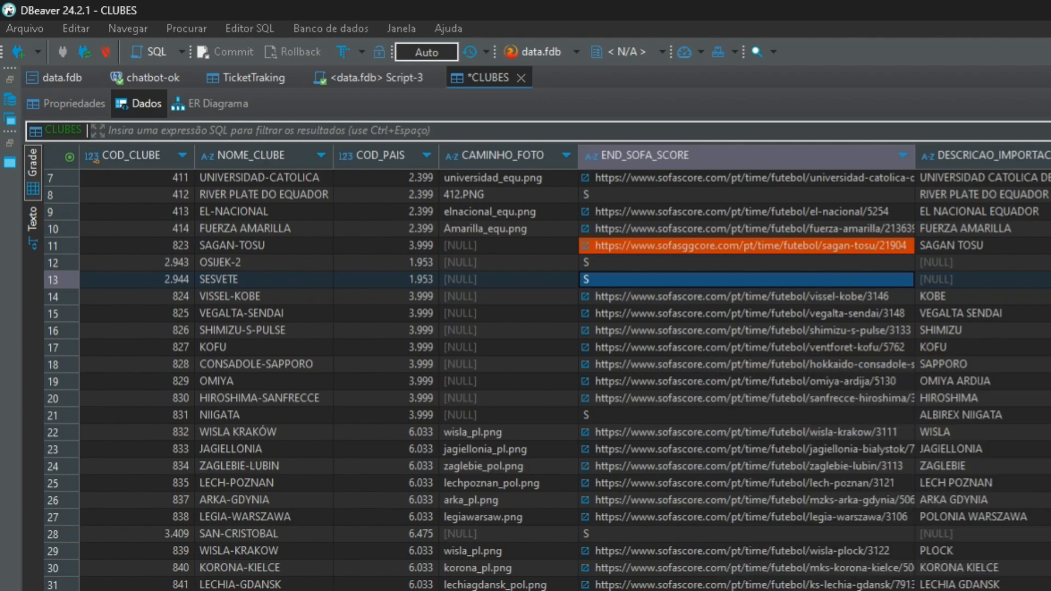
left_click(509, 467)
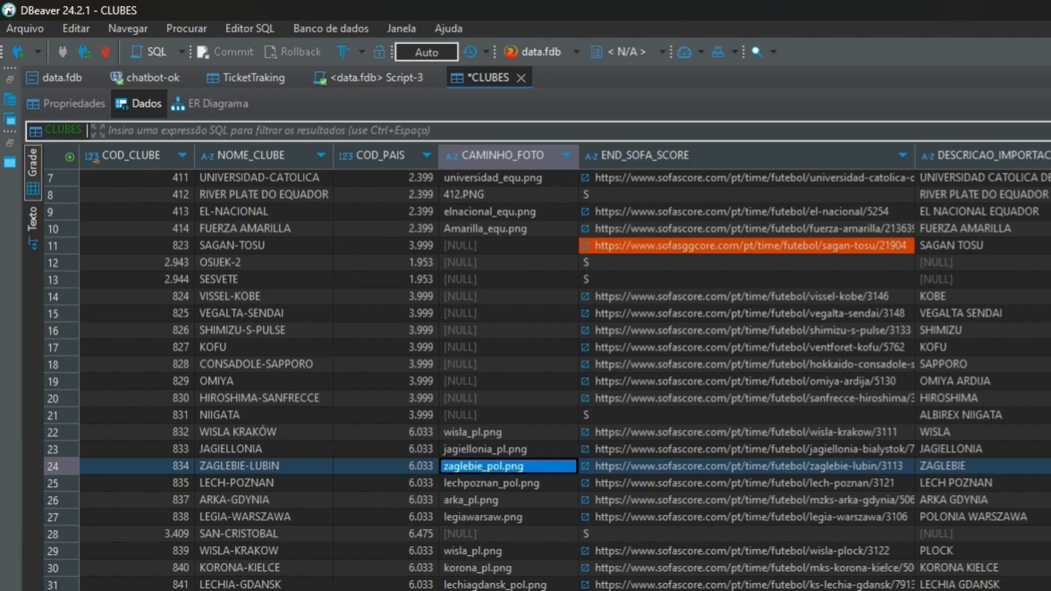